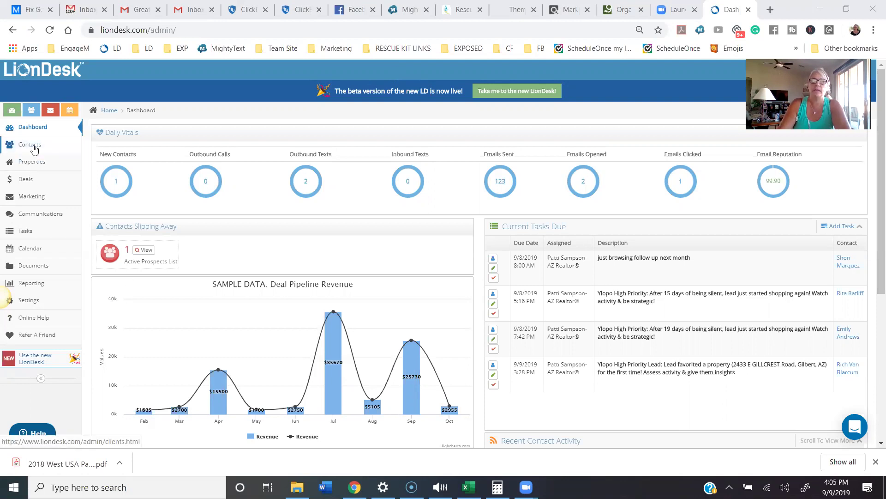
# - Open the account's third-party integration settings and examine the list of API keys for lead providers
pyautogui.click(31, 197)
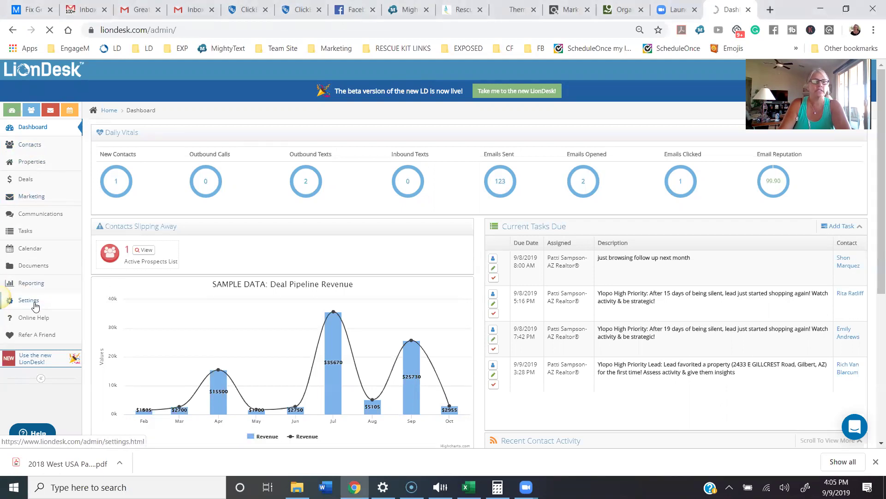
pyautogui.click(7, 301)
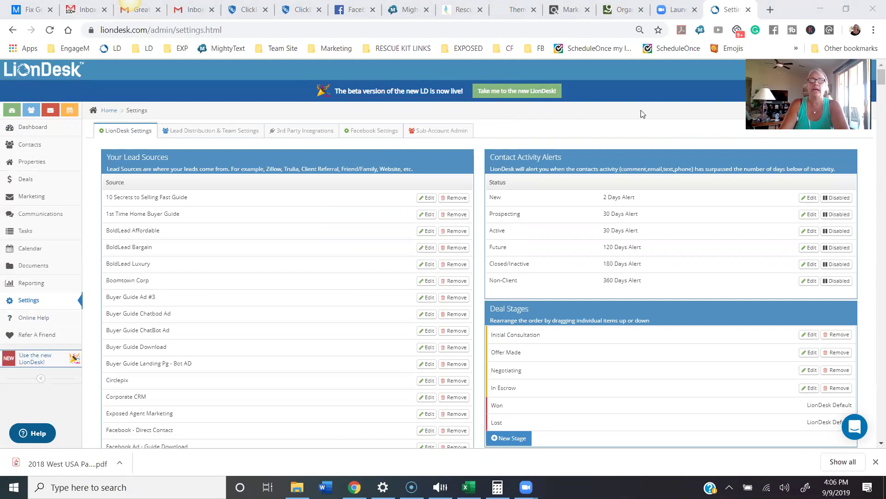
pyautogui.click(298, 135)
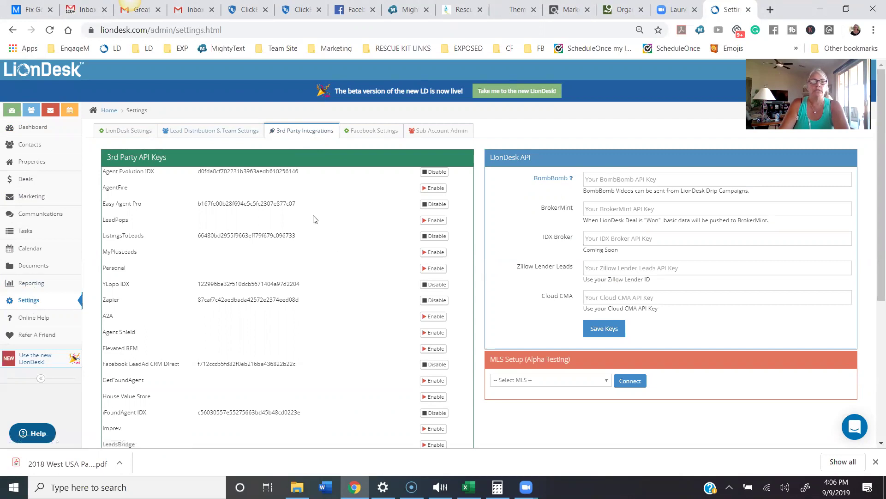
pyautogui.scroll(-1, 316, 219)
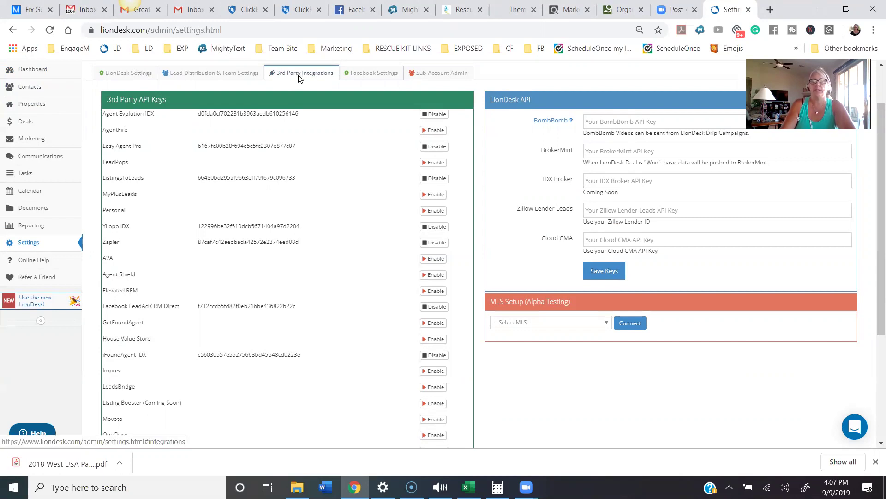
pyautogui.scroll(-4, 177, 366)
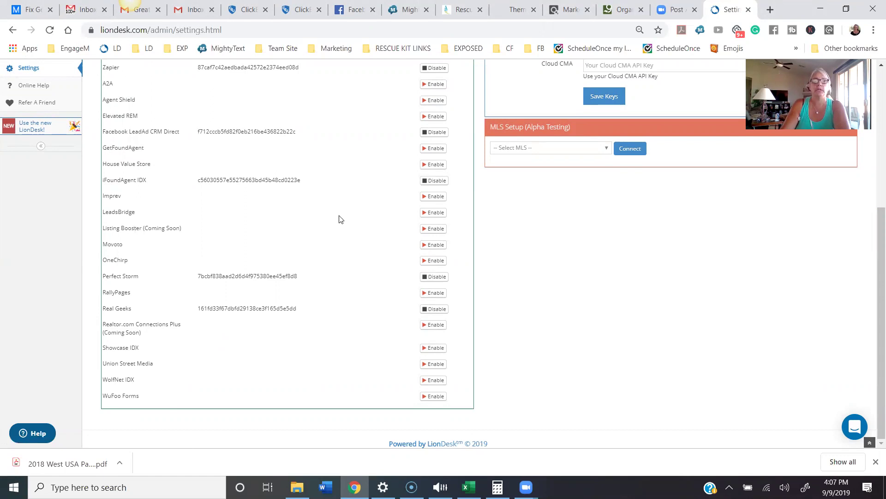
# - Enable the Listing Booster integration, highlight its generated API key, and disable the integration again
pyautogui.click(433, 230)
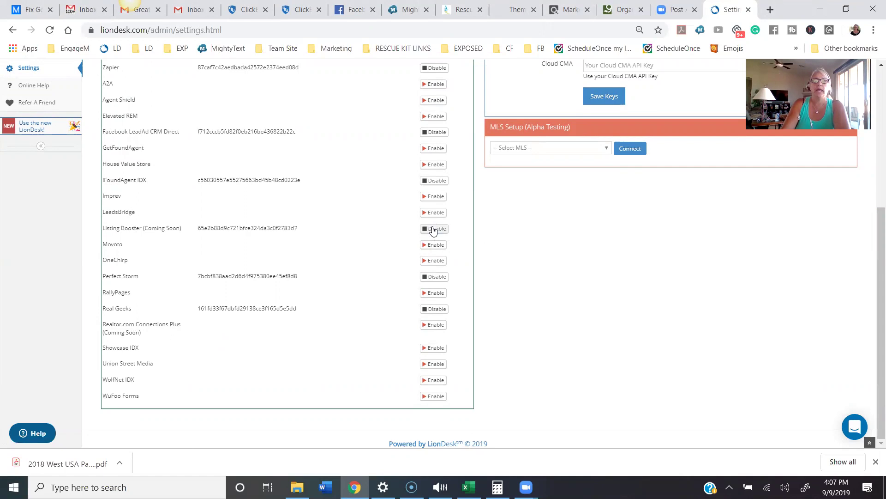
pyautogui.moveTo(301, 228); pyautogui.dragTo(194, 228)
pyautogui.rightClick(219, 229)
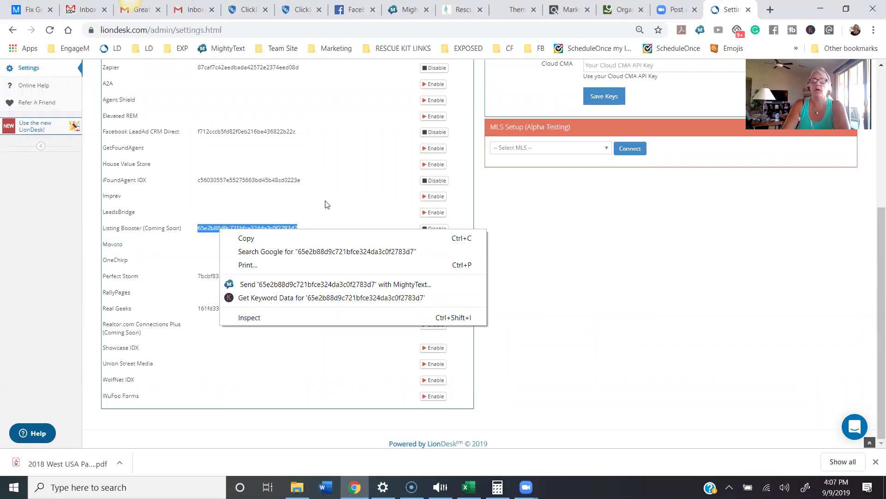
pyautogui.click(266, 209)
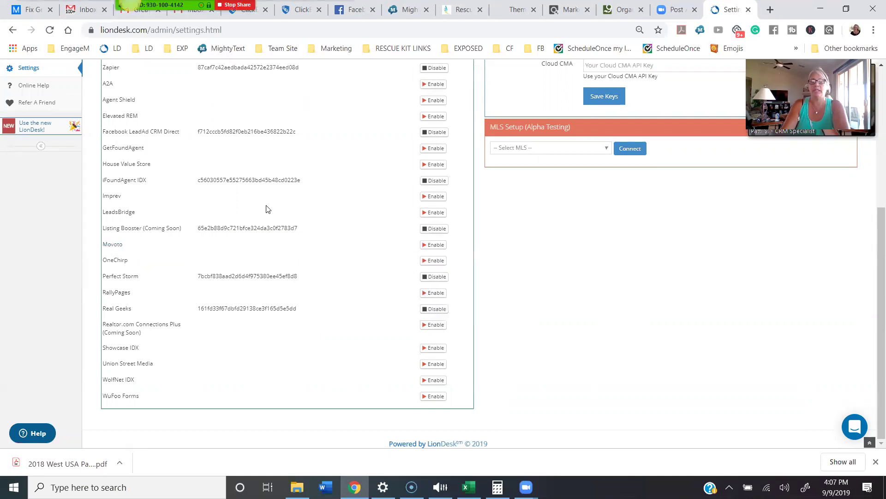
pyautogui.click(434, 229)
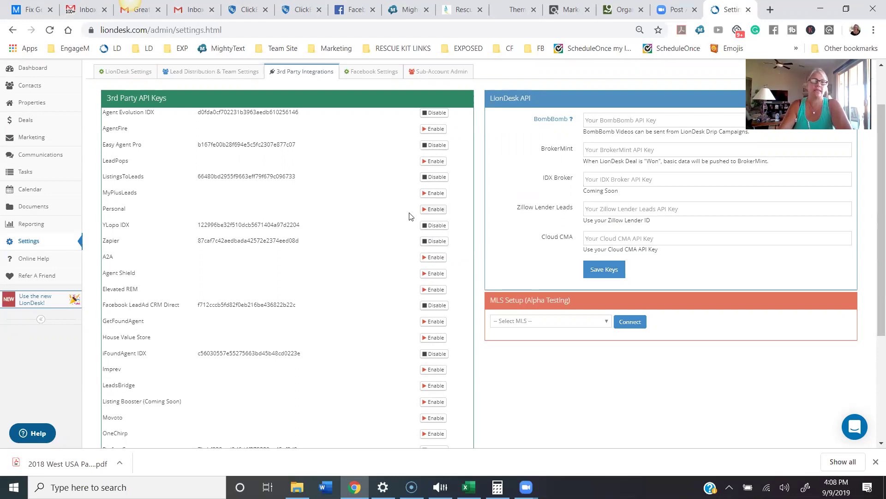
# - Check the Facebook lead ad pages, and look through the lead source providers available for lead routing under Lead Distribution & Team Settings
pyautogui.click(375, 77)
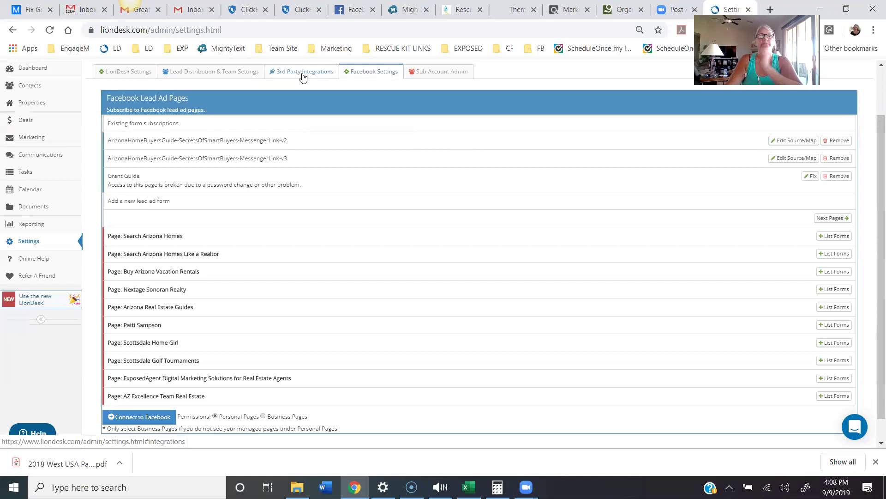
pyautogui.click(217, 72)
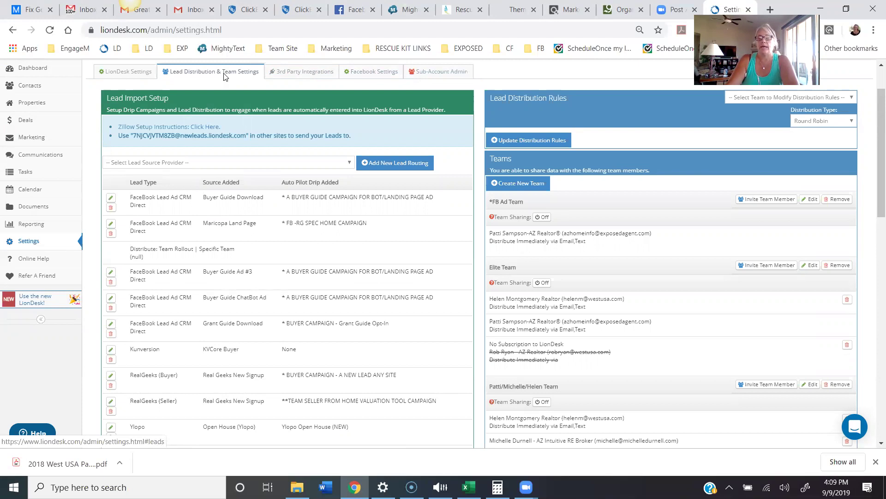
pyautogui.scroll(-1, 229, 88)
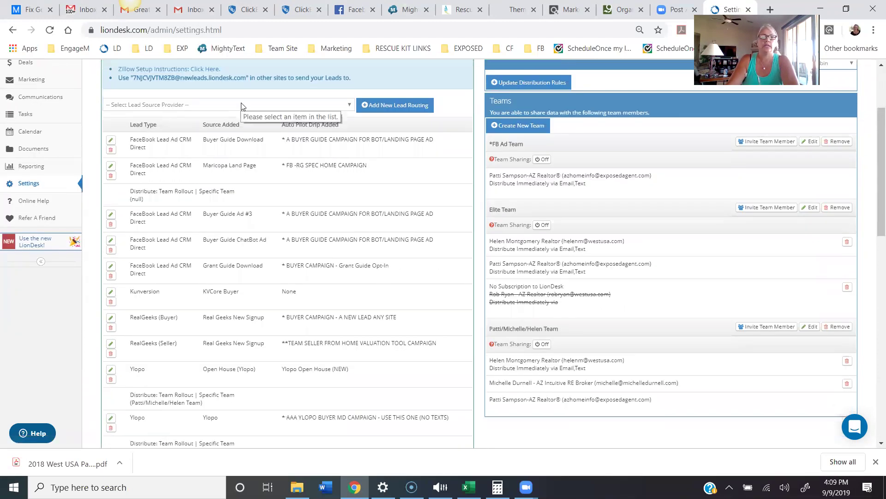
pyautogui.click(241, 105)
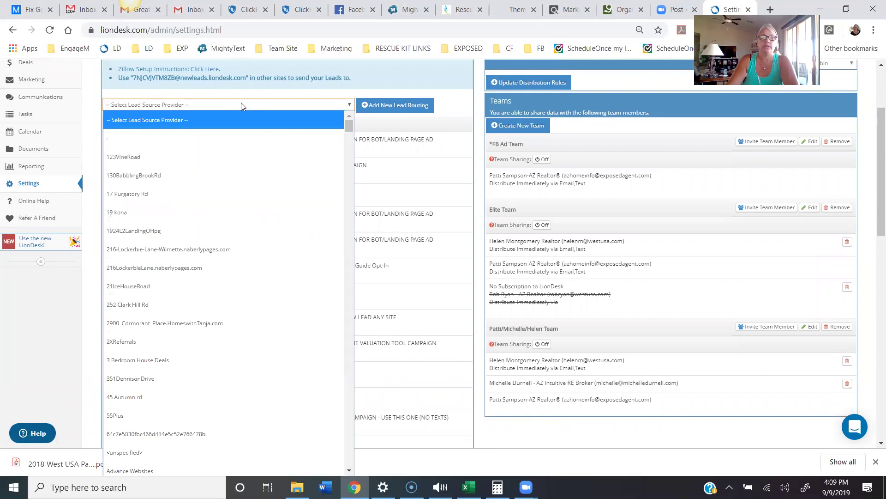
pyautogui.scroll(-10, 215, 247)
pyautogui.scroll(-15, 216, 248)
pyautogui.scroll(-15, 216, 249)
pyautogui.scroll(-10, 215, 248)
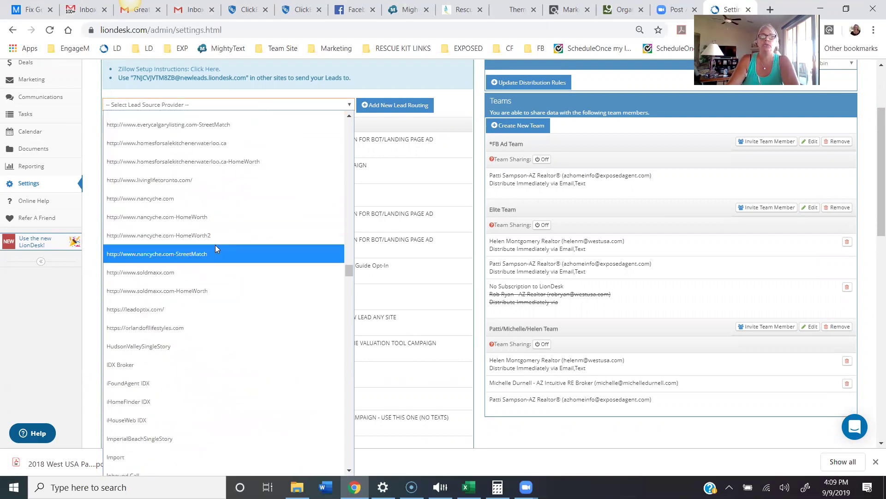
pyautogui.scroll(-3, 215, 248)
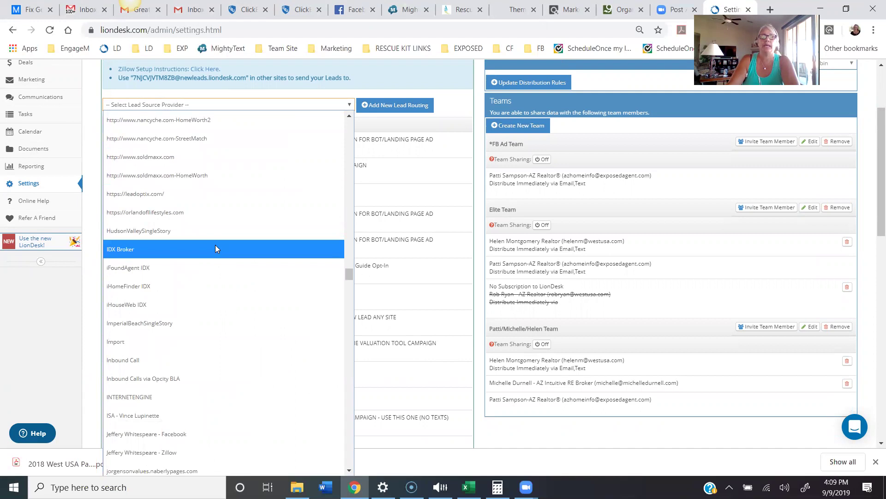
pyautogui.click(360, 77)
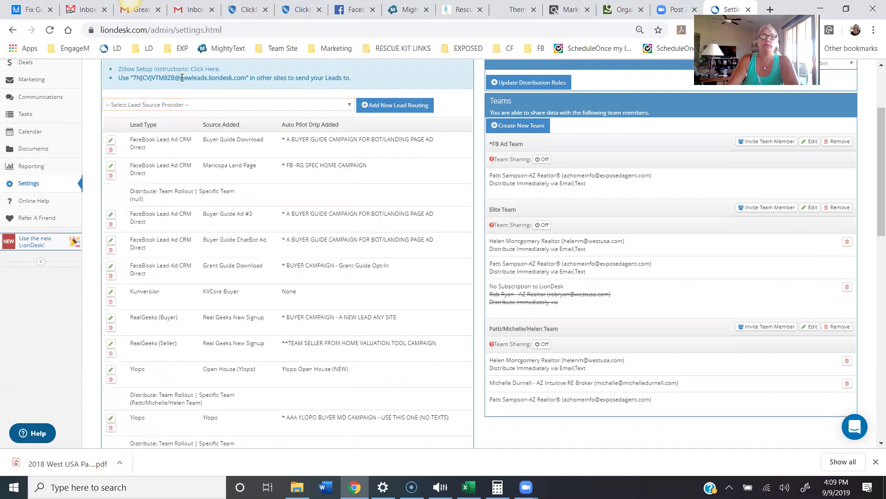
# - Highlight the lead-forwarding email address and the Kunversion lead type in Lead Import Setup
pyautogui.moveTo(133, 78); pyautogui.dragTo(248, 80)
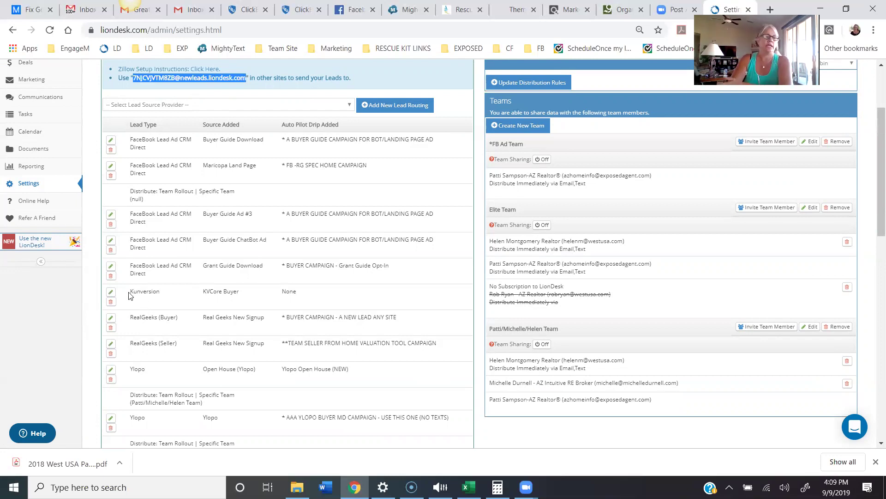
pyautogui.moveTo(129, 292); pyautogui.dragTo(163, 293)
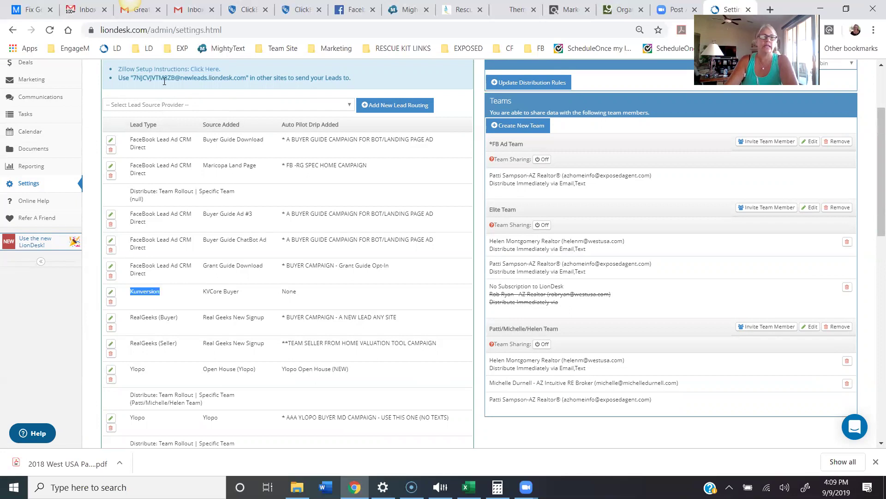
pyautogui.moveTo(135, 78); pyautogui.dragTo(250, 79)
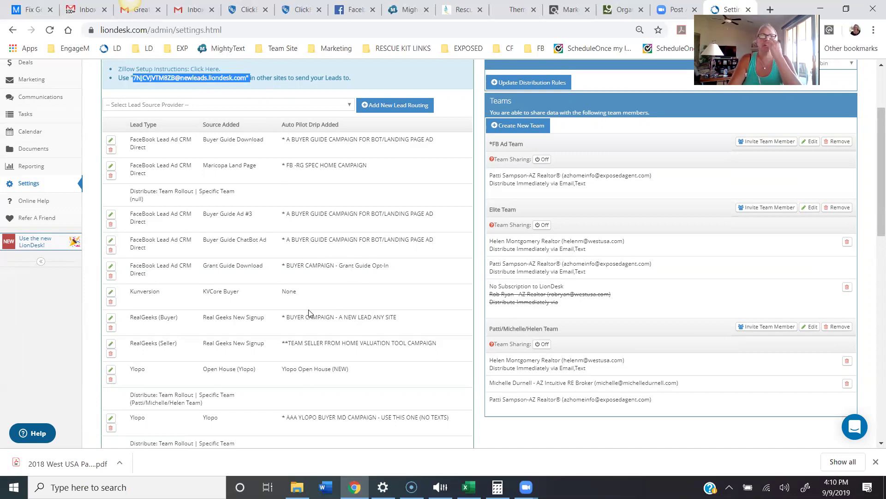
# - Return to the third-party API keys and check the whole list of supported lead providers
pyautogui.scroll(3, 308, 310)
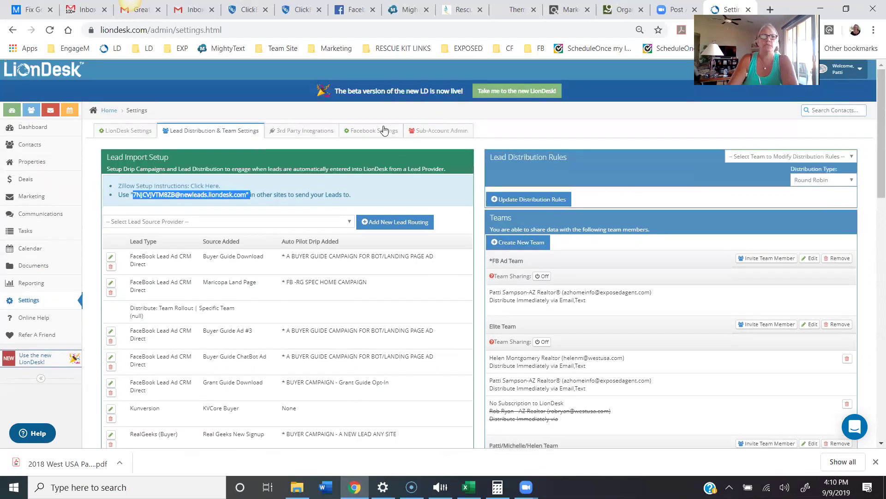
pyautogui.click(324, 134)
pyautogui.scroll(-5, 229, 296)
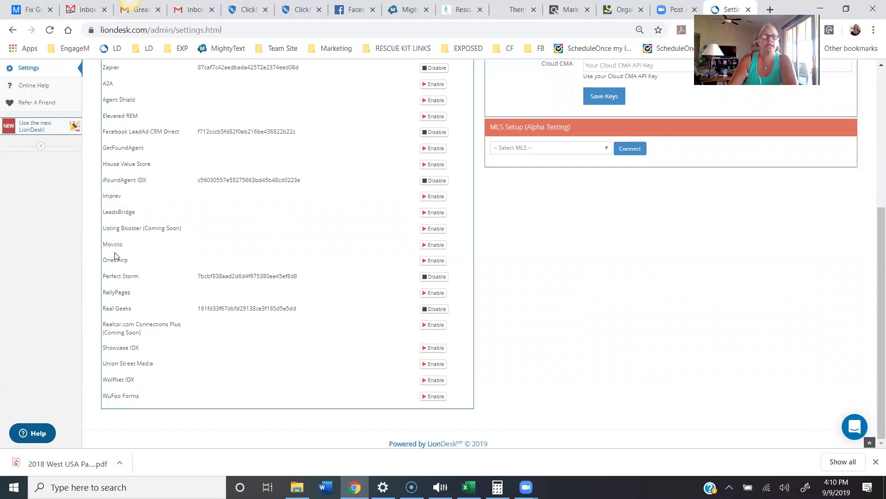
pyautogui.scroll(3, 117, 208)
pyautogui.scroll(3, 117, 208)
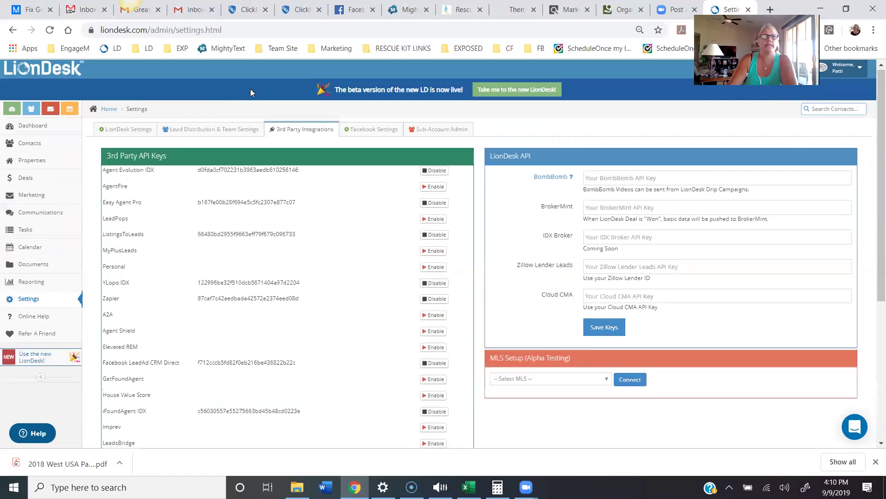
# - Review the existing lead routings with their sources and auto pilot drip campaigns in Lead Import Setup
pyautogui.click(214, 130)
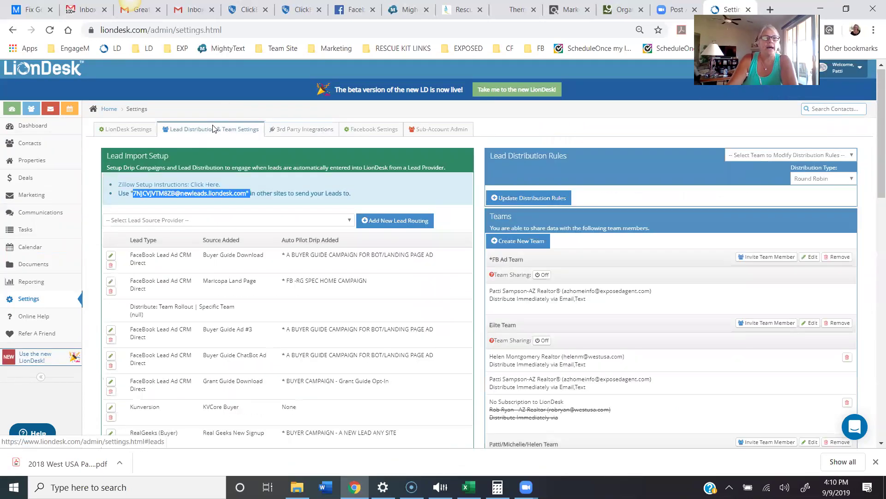
pyautogui.scroll(-15, 232, 336)
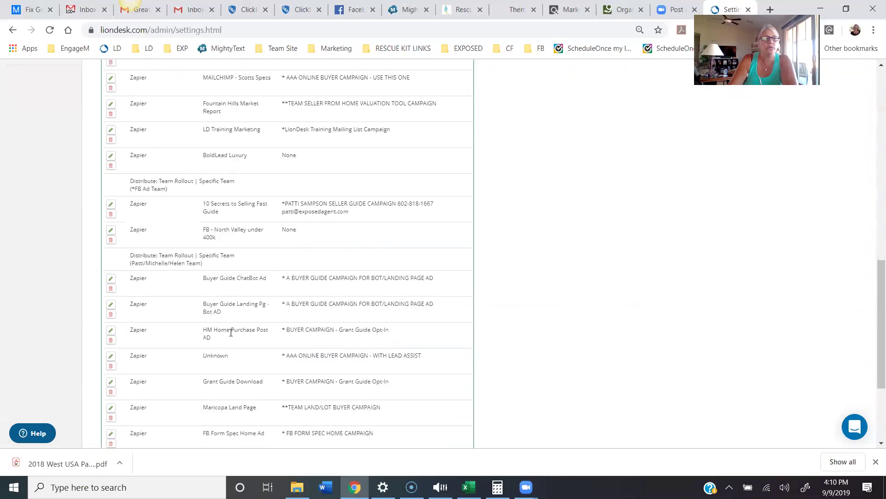
pyautogui.scroll(15, 232, 331)
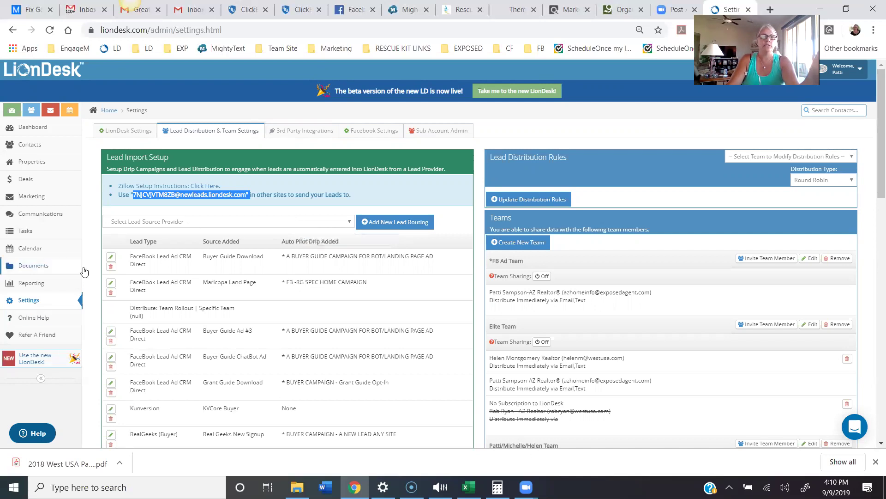
# - Examine the complete Your Lead Sources list in the general LionDesk settings
pyautogui.click(137, 132)
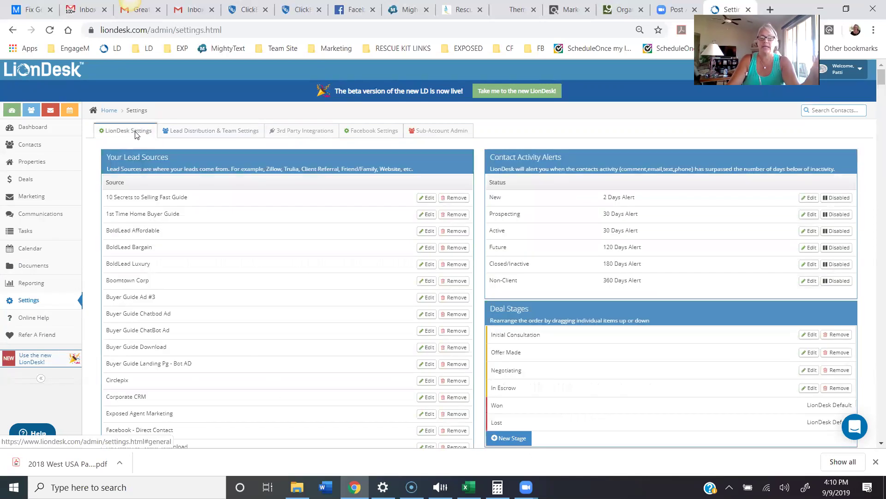
pyautogui.scroll(-2, 182, 252)
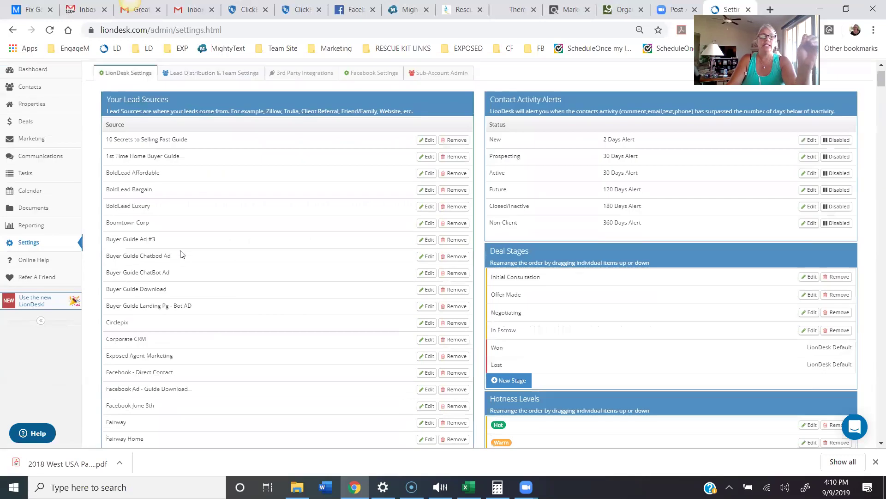
pyautogui.scroll(-1, 183, 350)
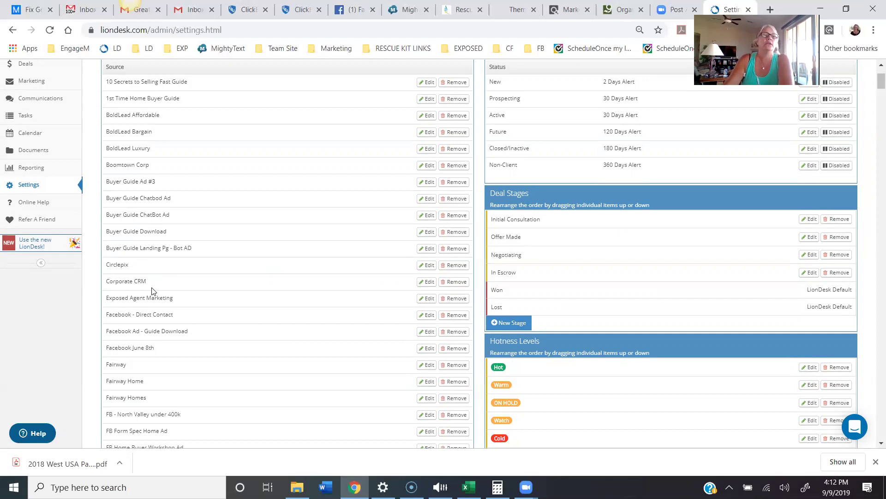
pyautogui.scroll(-1, 179, 286)
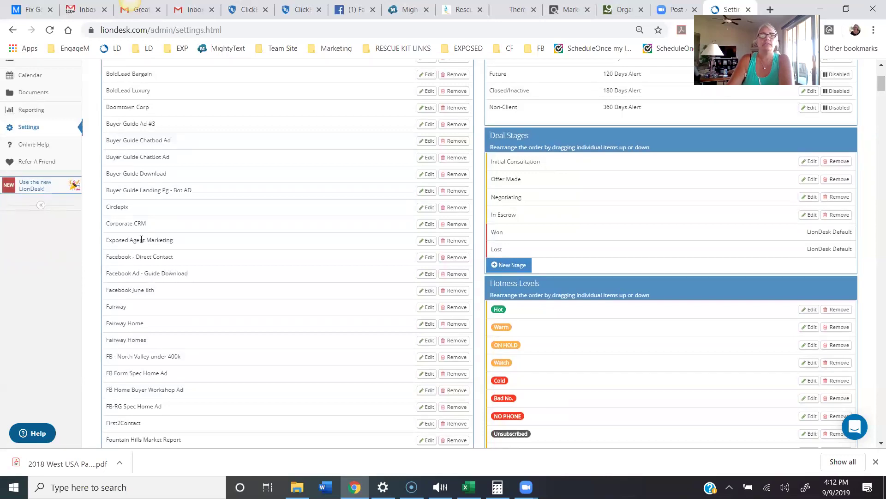
pyautogui.scroll(-1, 162, 266)
pyautogui.scroll(-12, 238, 338)
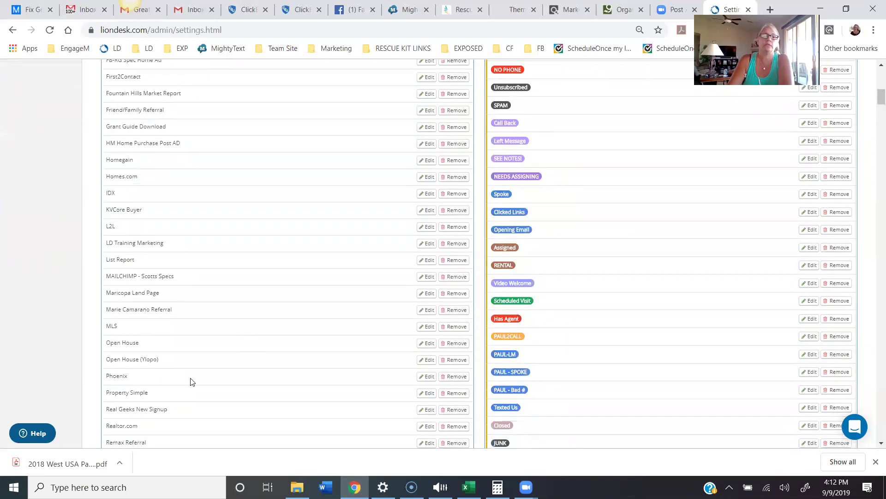
pyautogui.scroll(-3, 161, 382)
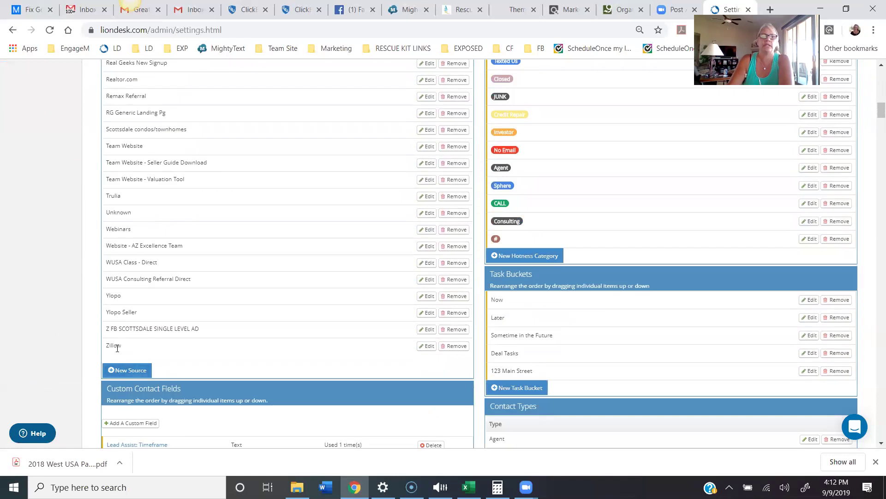
# - Find and highlight the lead source "FB - North Valley under 400k" in the source list
pyautogui.scroll(4, 255, 287)
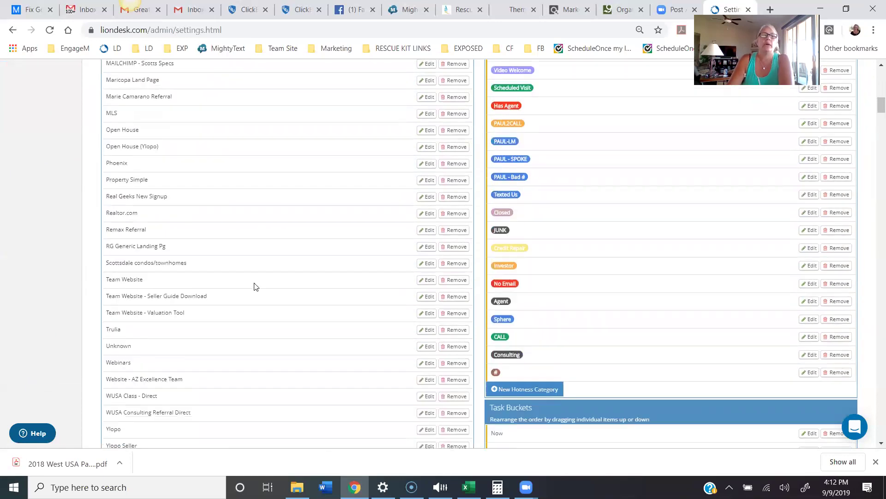
pyautogui.scroll(4, 245, 277)
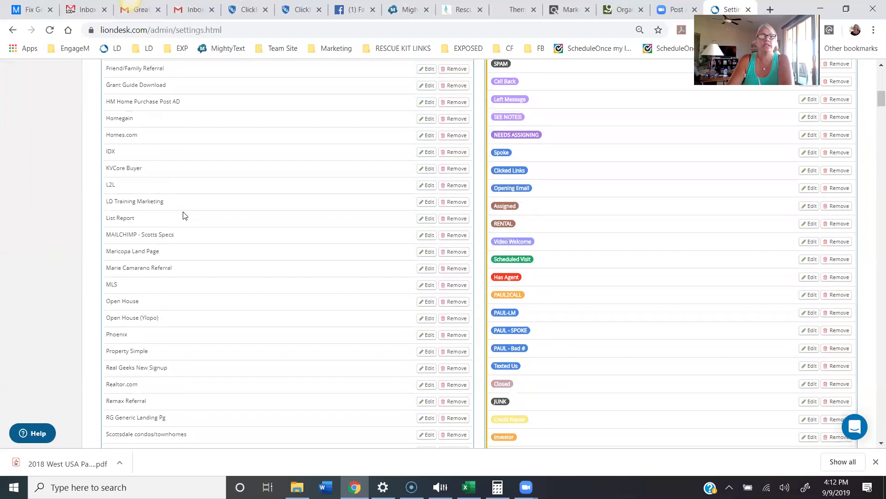
pyautogui.scroll(1, 207, 214)
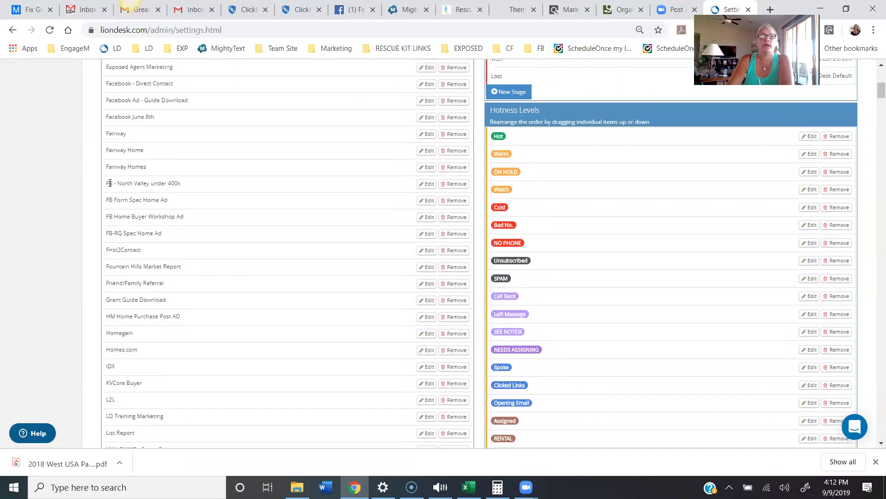
pyautogui.moveTo(107, 184); pyautogui.dragTo(195, 187)
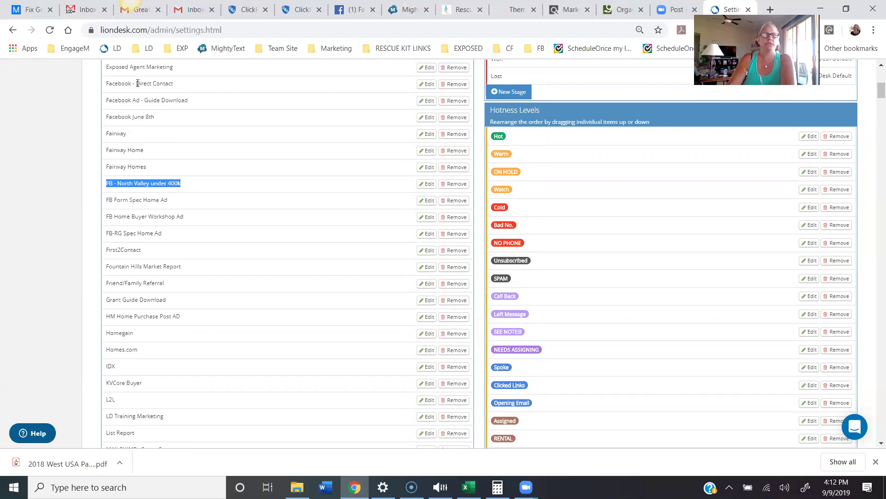
# - Highlight "Direct Contact" in the Facebook lead source name and return to the lead distribution and team settings
pyautogui.moveTo(136, 84); pyautogui.dragTo(198, 93)
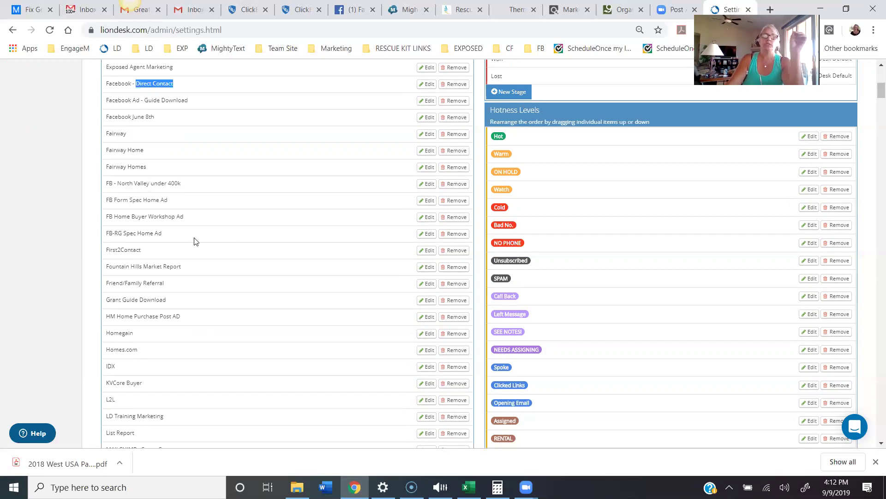
pyautogui.scroll(1, 203, 241)
pyautogui.scroll(8, 205, 241)
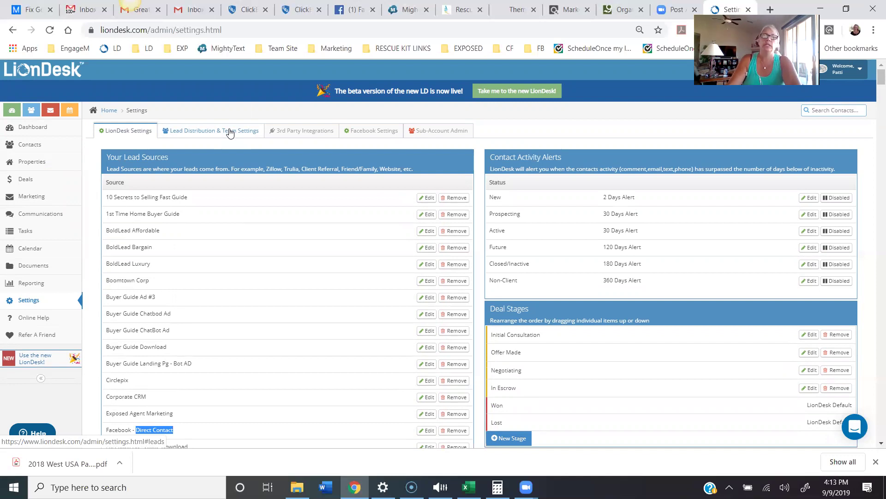
pyautogui.click(230, 132)
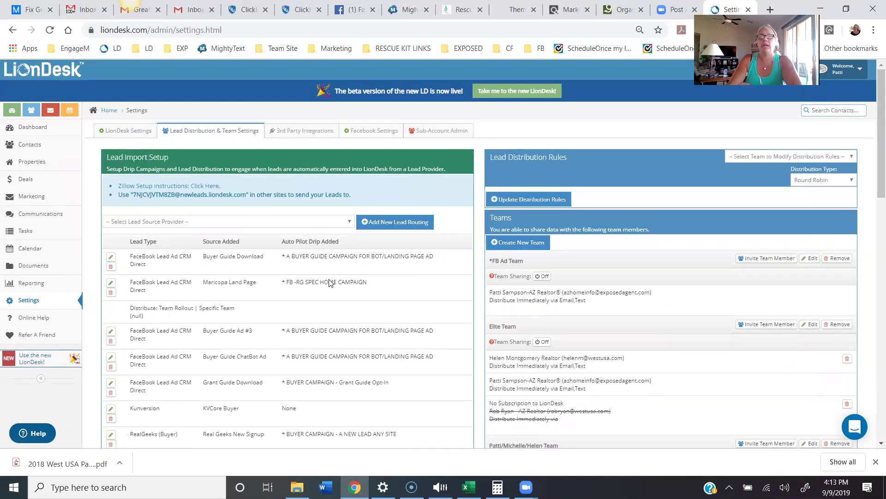
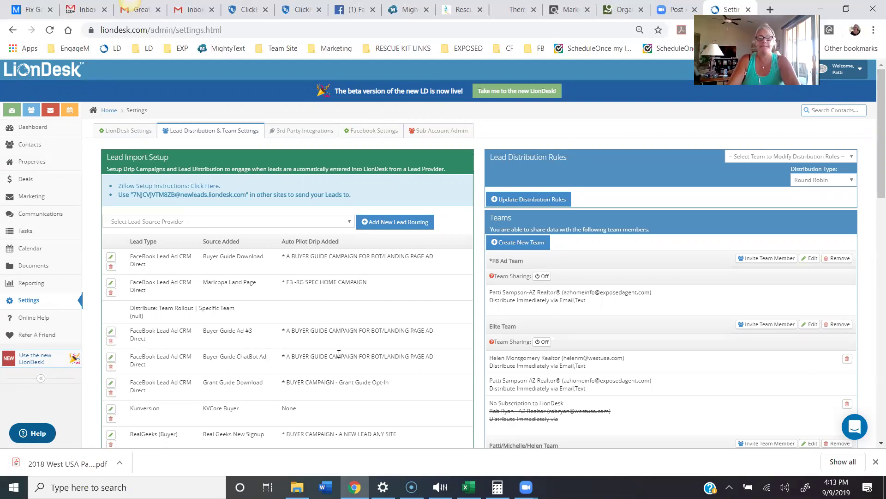
# - Choose Zillow as the lead source provider in Lead Import Setup and begin a new lead routing for it
pyautogui.click(236, 131)
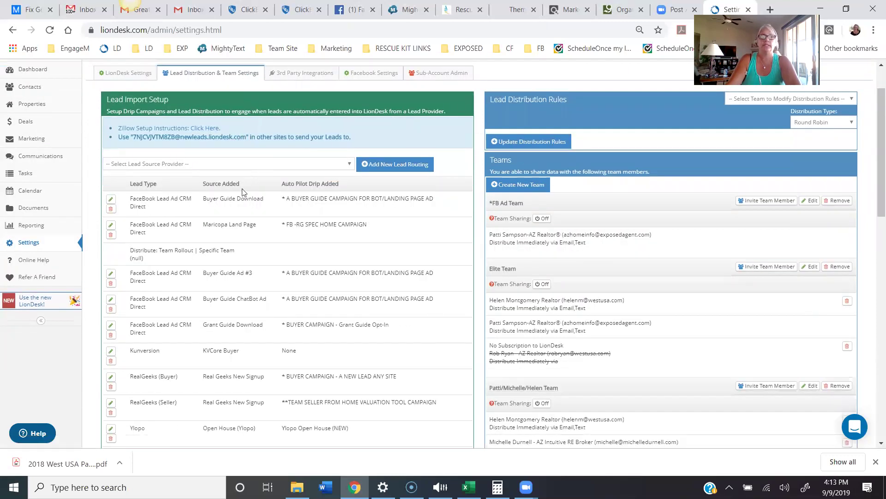
pyautogui.click(297, 165)
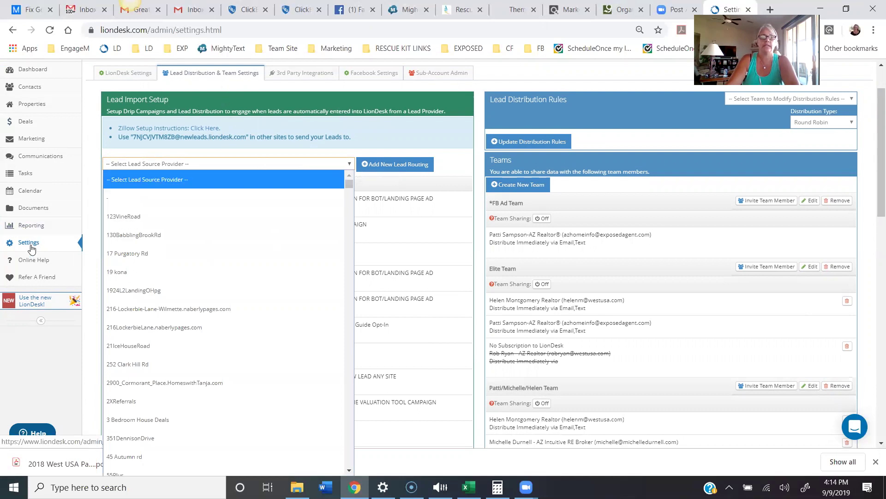
pyautogui.scroll(-20, 293, 314)
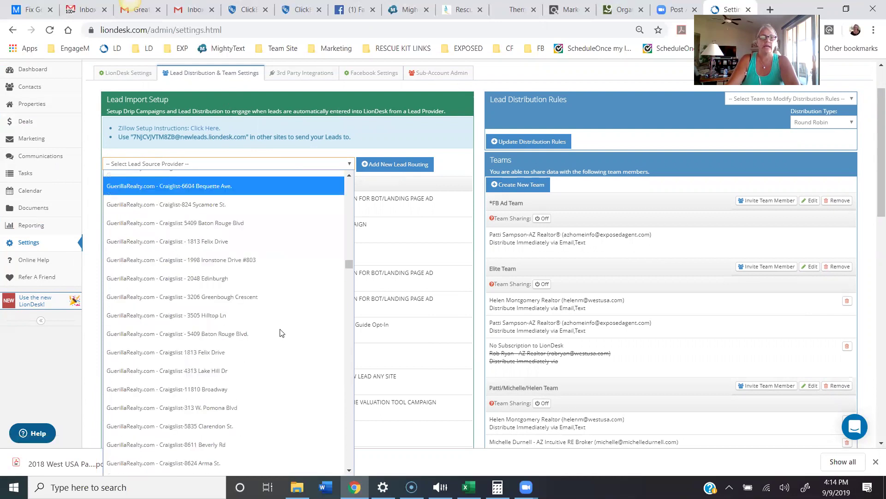
pyautogui.moveTo(348, 299); pyautogui.dragTo(340, 451)
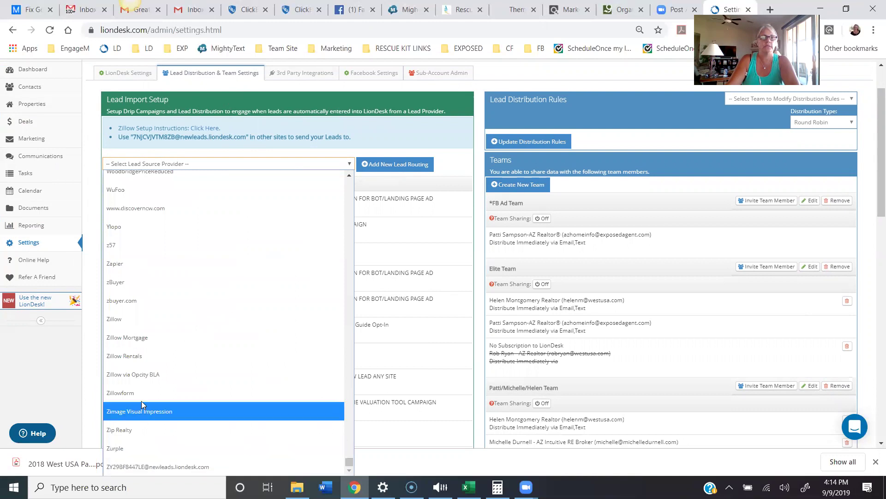
pyautogui.click(141, 320)
pyautogui.click(390, 164)
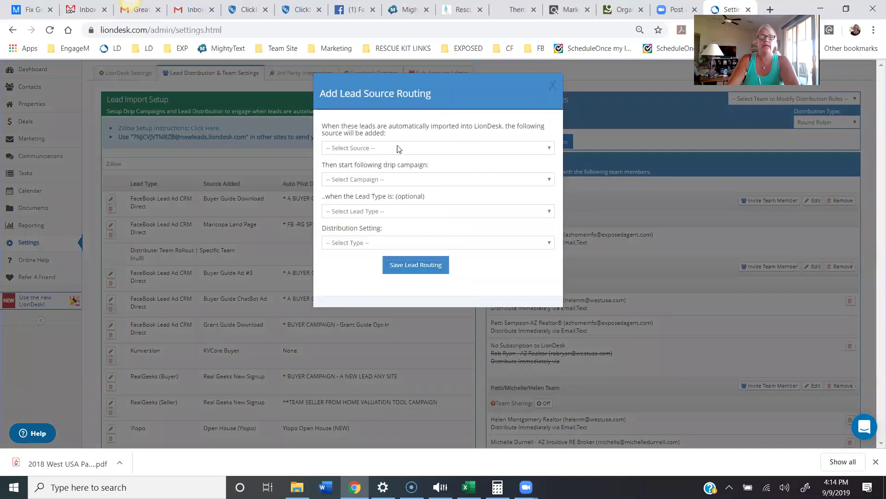
# - Set the routing's added source to Zillow and its drip campaign to "* AAA ONLINE BUYER CAMPAIGN - USE THIS ONE"
pyautogui.click(402, 151)
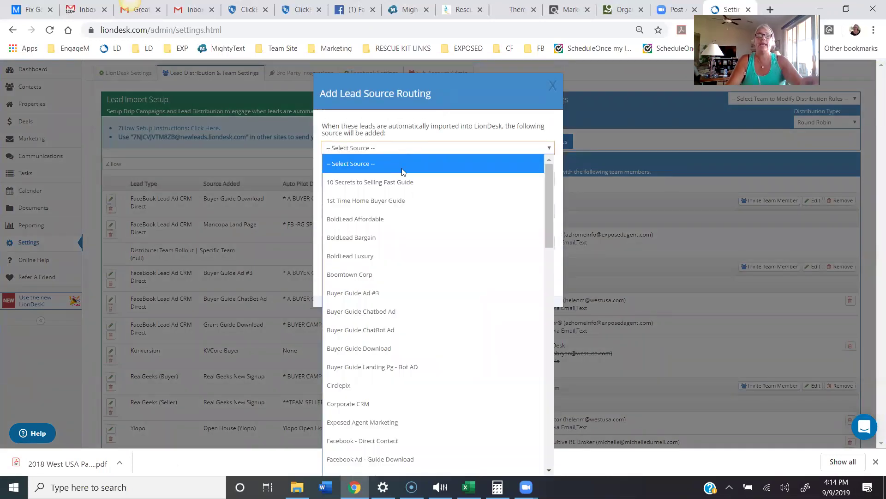
pyautogui.scroll(-15, 404, 327)
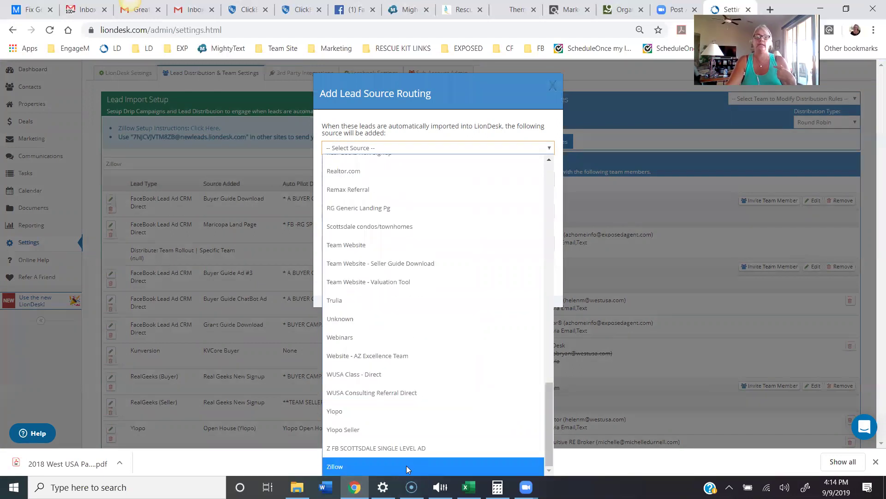
pyautogui.click(406, 466)
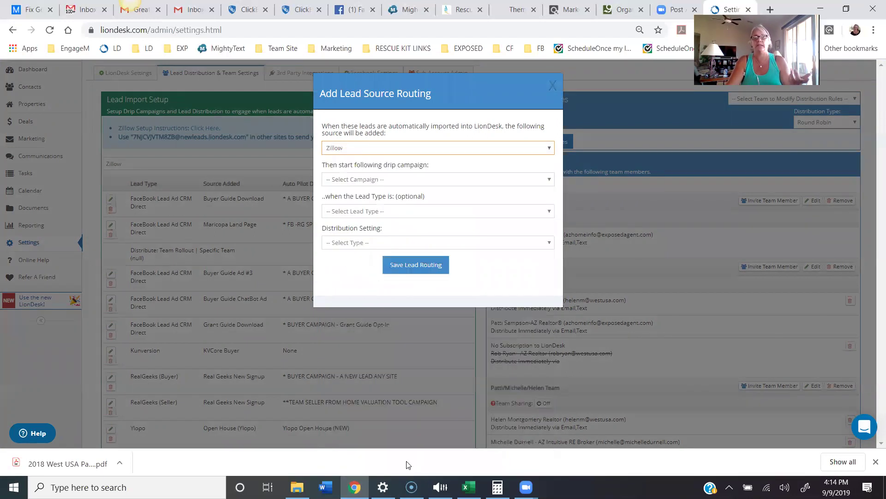
pyautogui.click(438, 180)
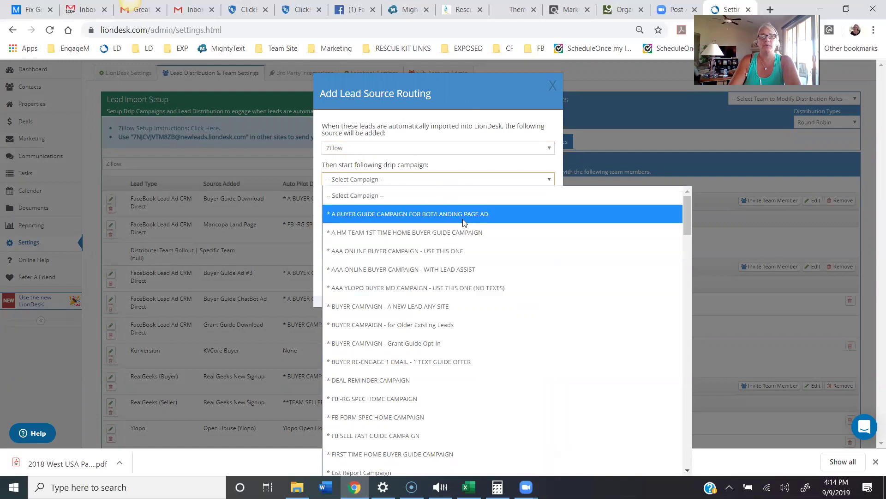
pyautogui.click(458, 251)
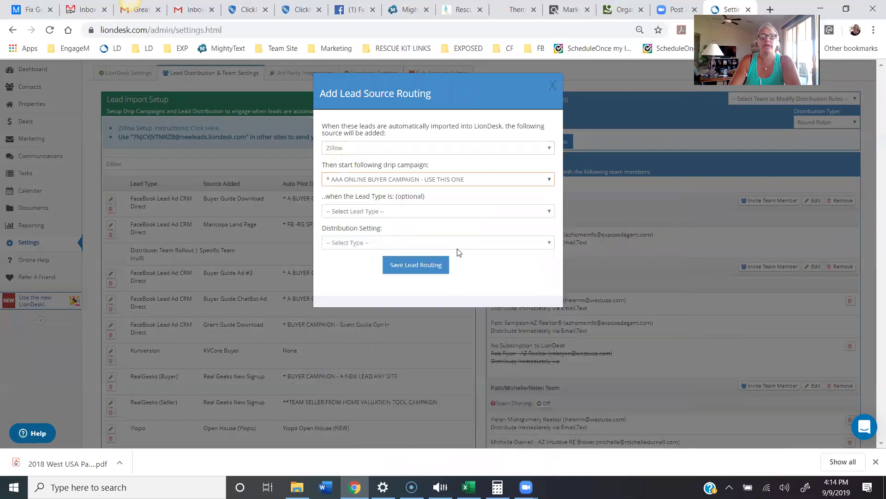
# - Set the routing's lead type to Buyer and its distribution setting to Individual, and close the routing form
pyautogui.click(433, 212)
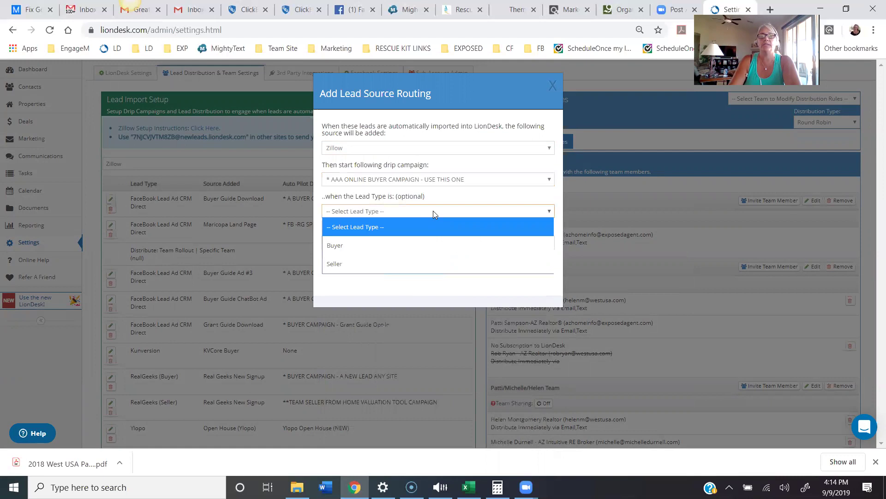
pyautogui.click(392, 246)
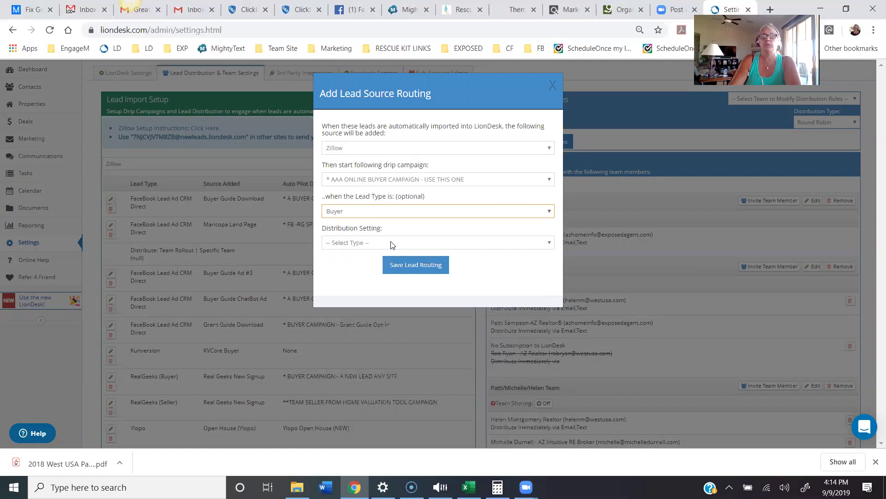
pyautogui.click(391, 242)
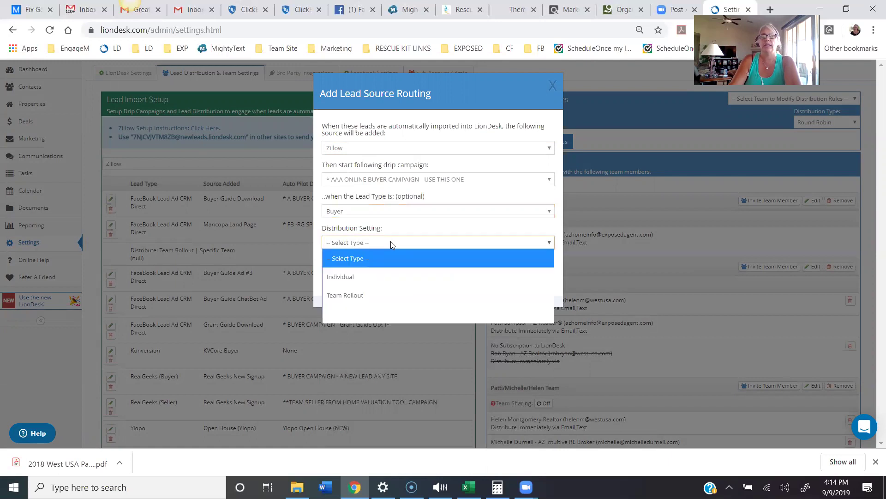
pyautogui.click(385, 276)
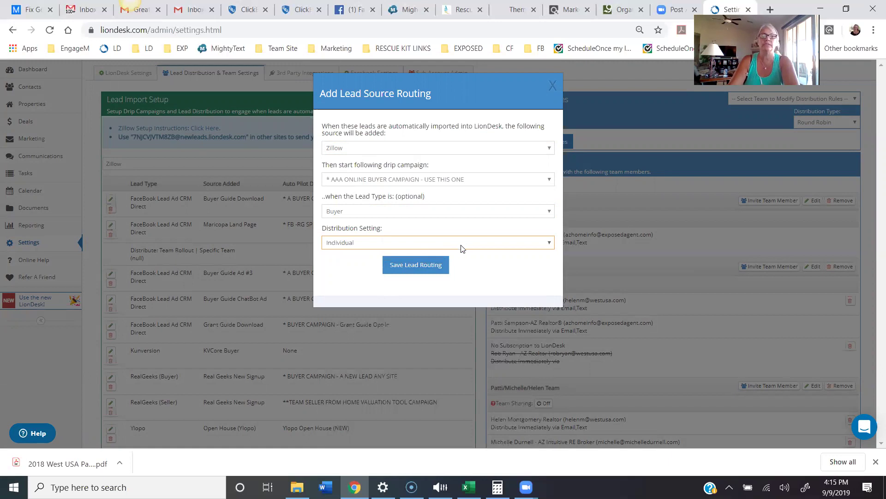
pyautogui.click(421, 267)
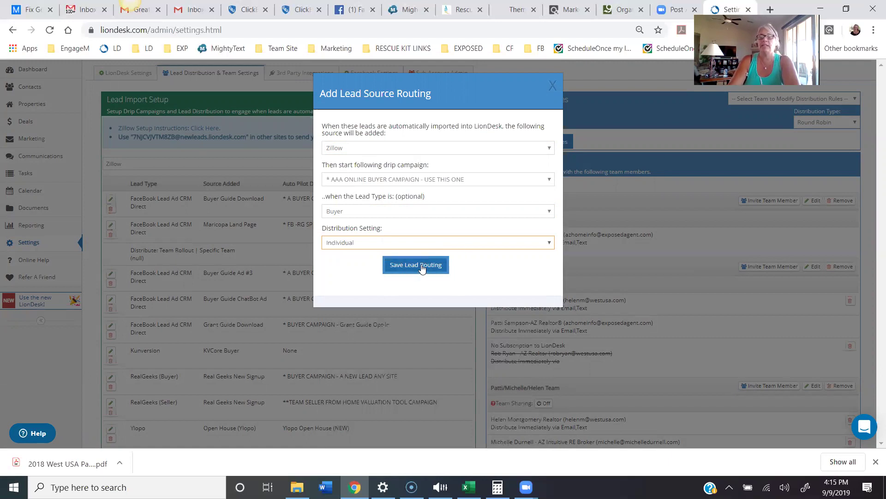
pyautogui.click(553, 85)
# - Find the existing Zillow (Buyer) routing at the end of the lead routing list and highlight its drip campaign
pyautogui.scroll(-1, 270, 307)
pyautogui.scroll(-15, 271, 307)
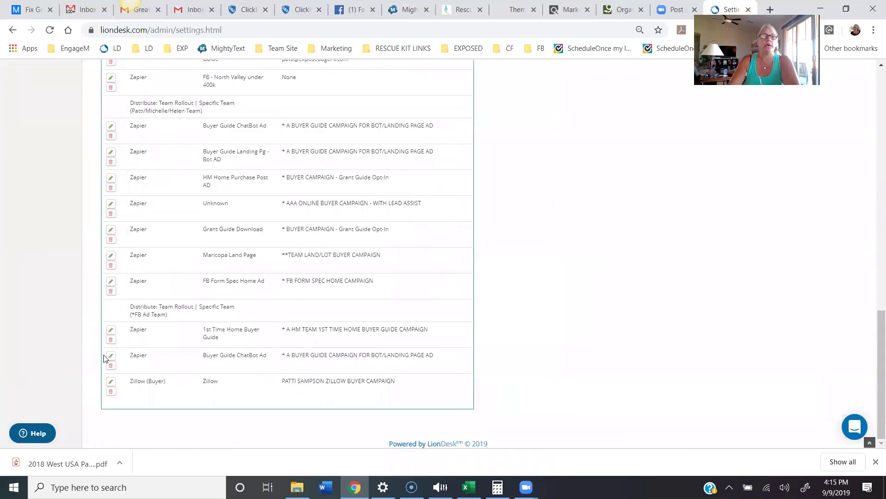
pyautogui.scroll(1, 142, 424)
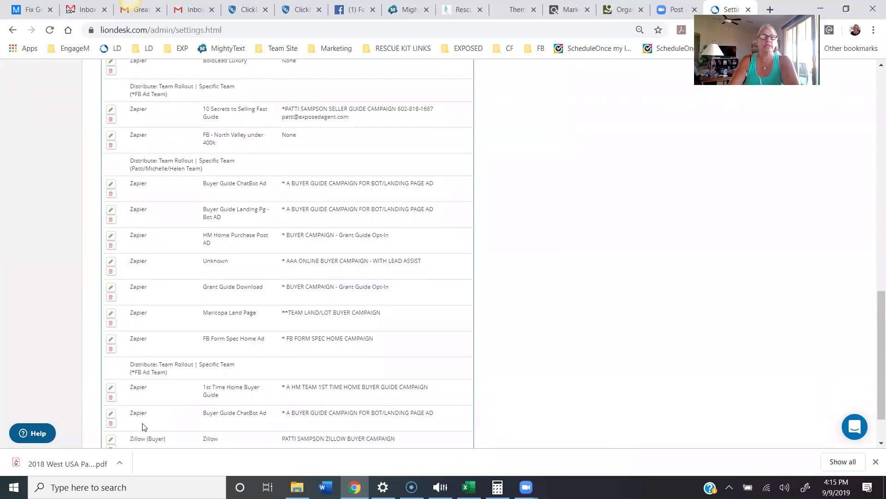
pyautogui.scroll(-1, 173, 425)
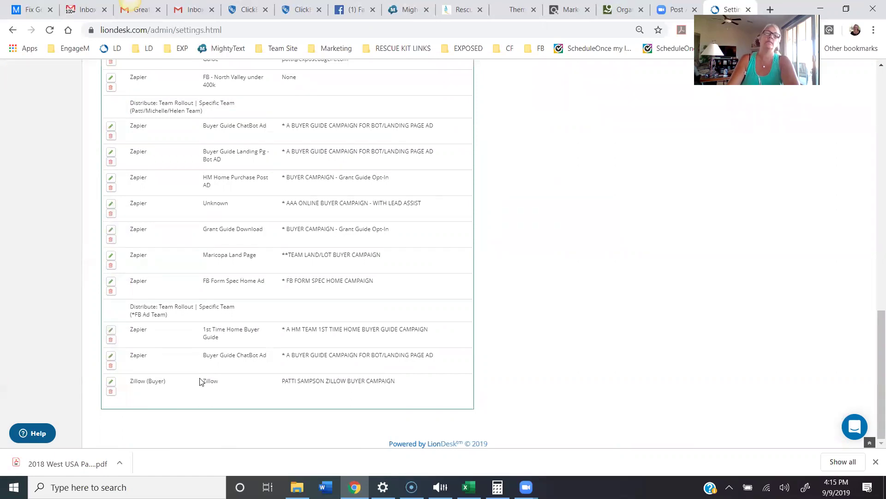
pyautogui.moveTo(202, 381); pyautogui.dragTo(421, 382)
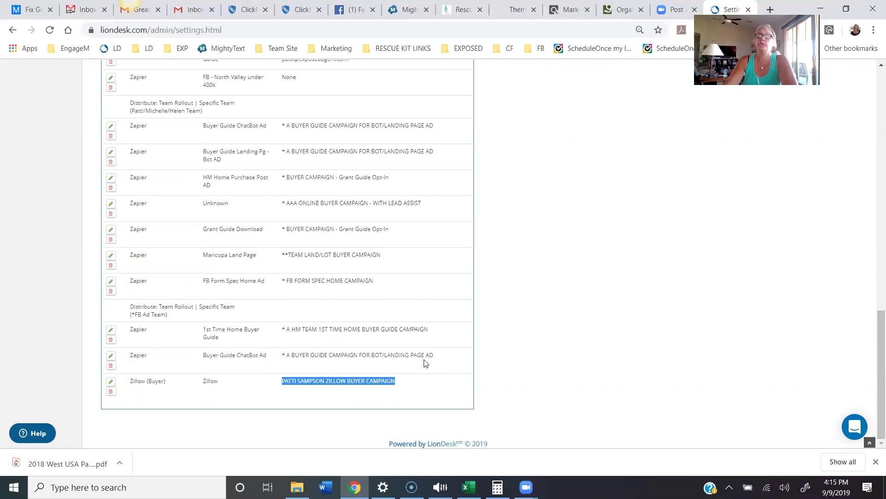
# - Open the contacts list, remove all filters and sort it by creation date with the newest contacts first
pyautogui.scroll(20, 425, 363)
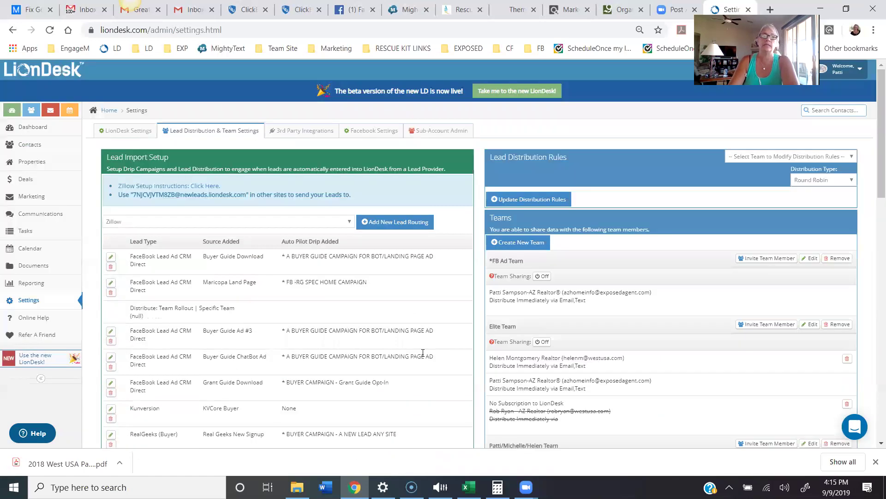
pyautogui.click(29, 144)
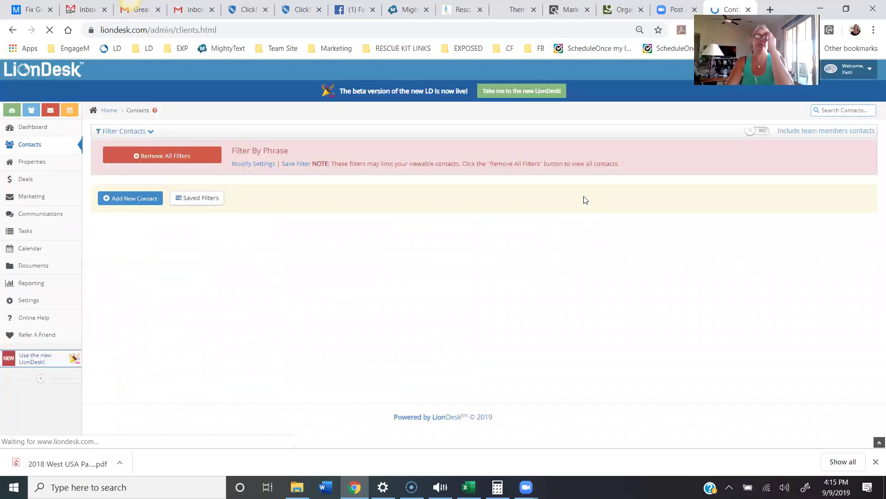
pyautogui.click(170, 160)
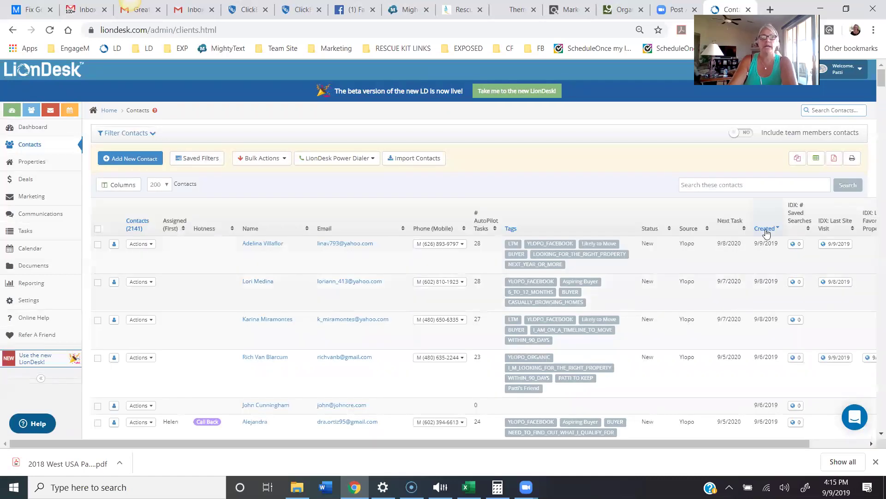
pyautogui.click(764, 228)
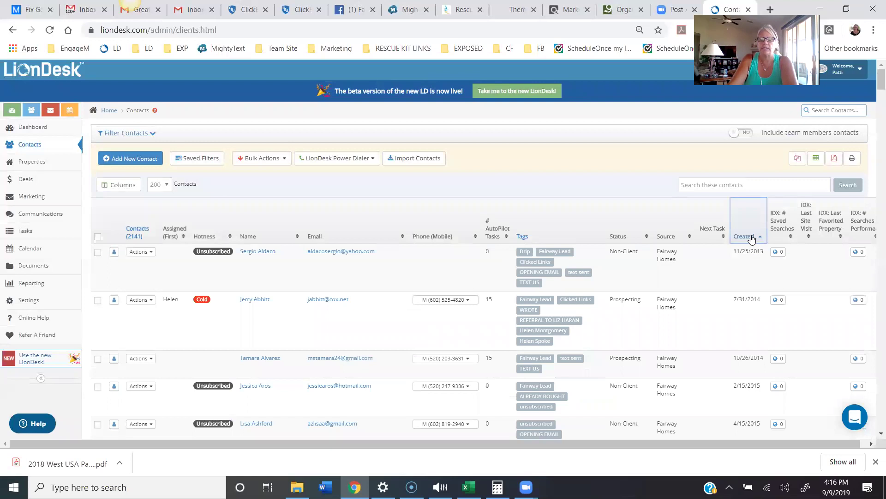
pyautogui.click(751, 237)
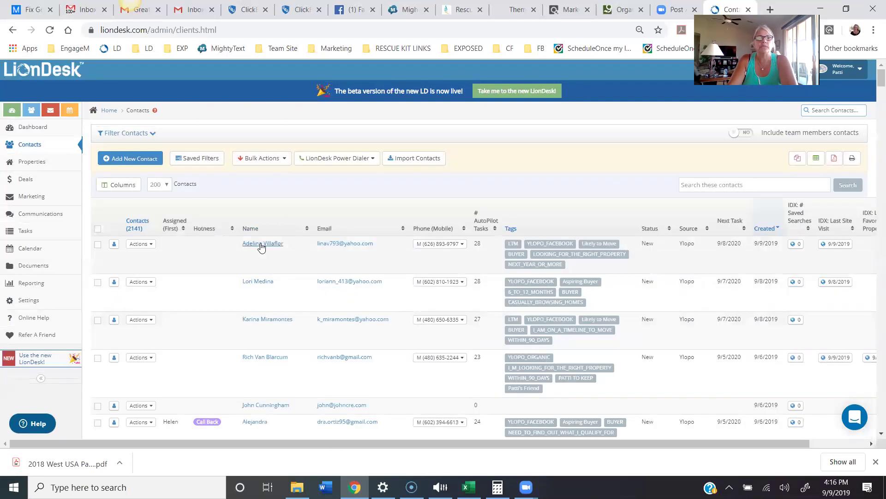
# - Open the most recently created contact's profile and check its AutoPilot drip campaign tasks
pyautogui.click(261, 245)
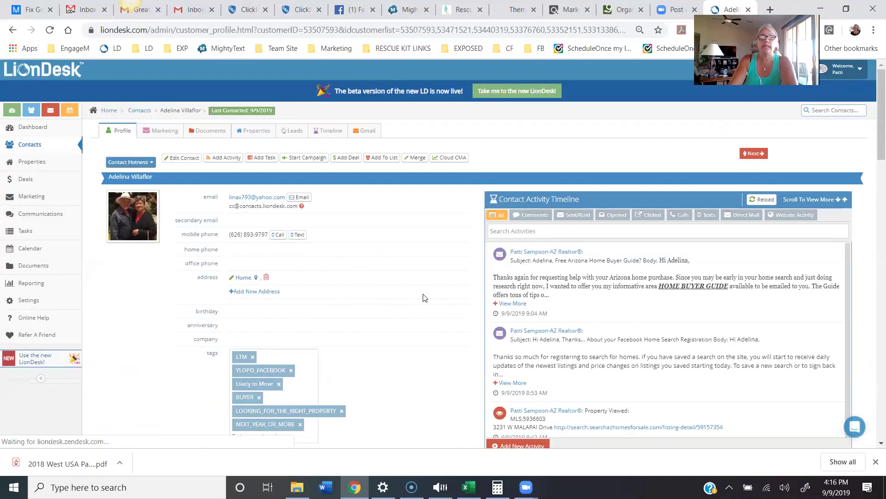
pyautogui.scroll(-5, 684, 283)
pyautogui.scroll(-20, 684, 283)
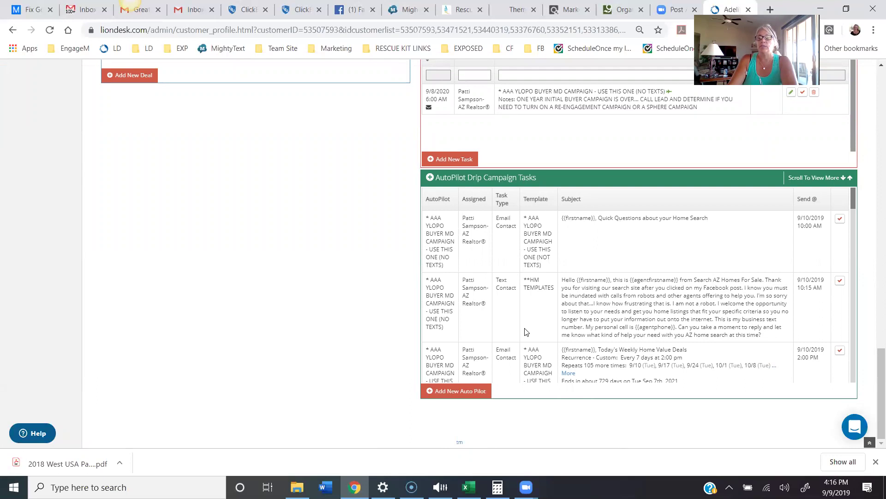
# - Review the contact's activity timeline, tags, custom fields, lead source and tasks on the profile
pyautogui.scroll(20, 520, 194)
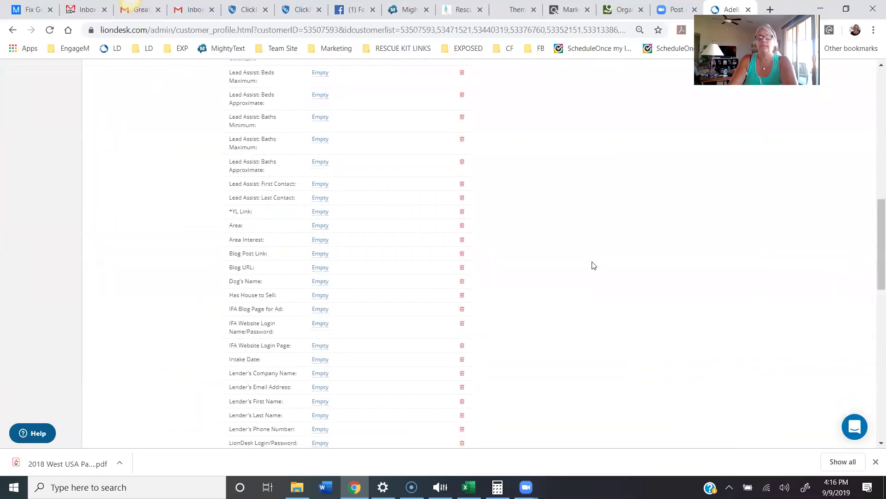
pyautogui.scroll(4, 637, 289)
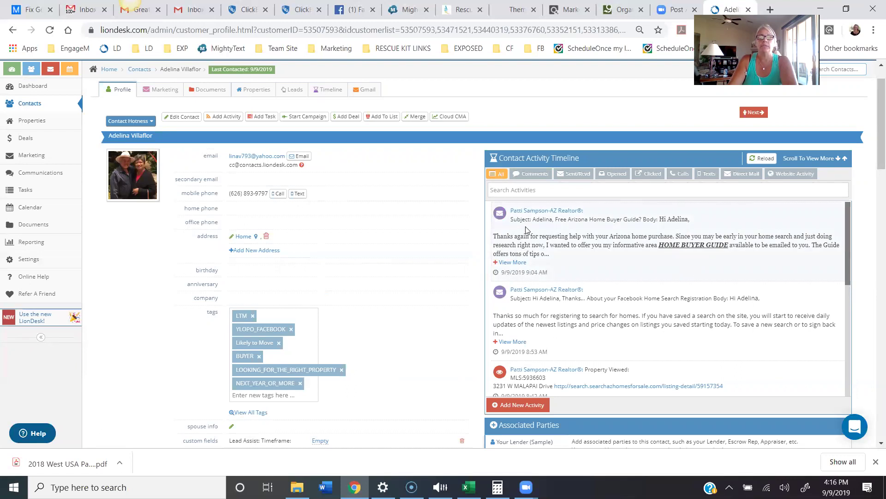
pyautogui.scroll(1, 436, 220)
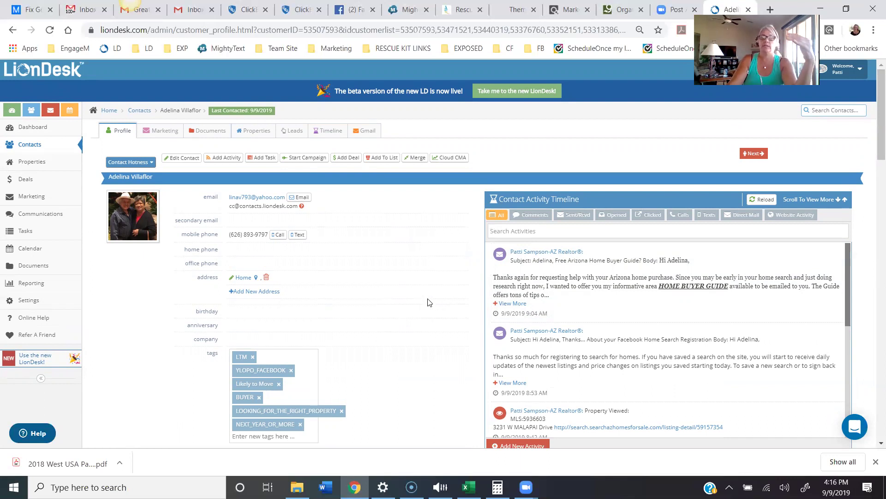
pyautogui.scroll(-10, 321, 313)
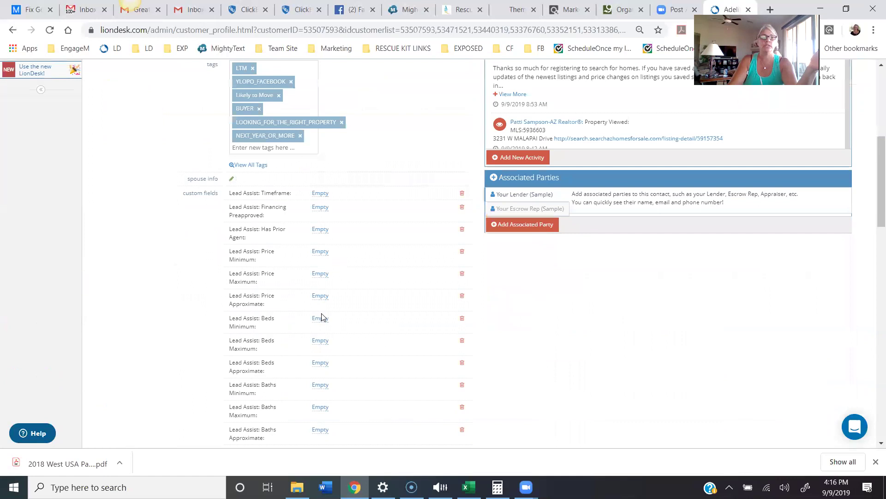
pyautogui.scroll(-9, 322, 316)
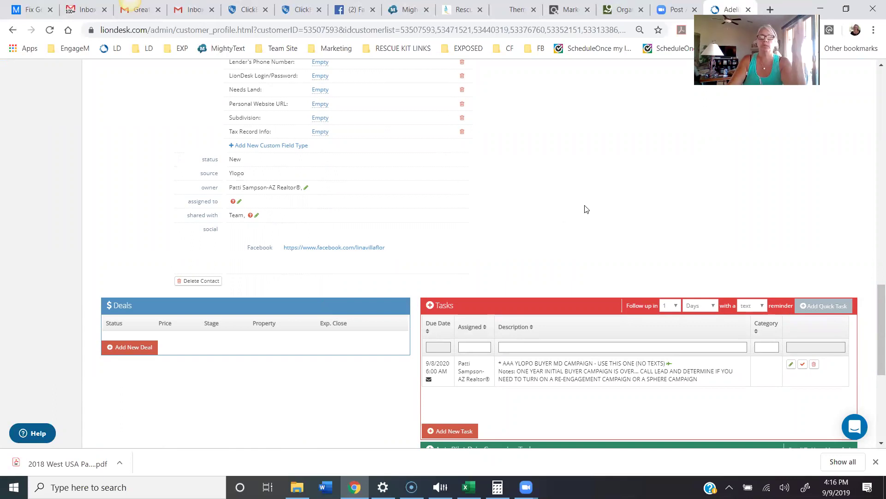
# - Switch to Facebook and open the LionDesk Workshops & Campaigns group from the home feed's shortcuts
pyautogui.scroll(10, 589, 204)
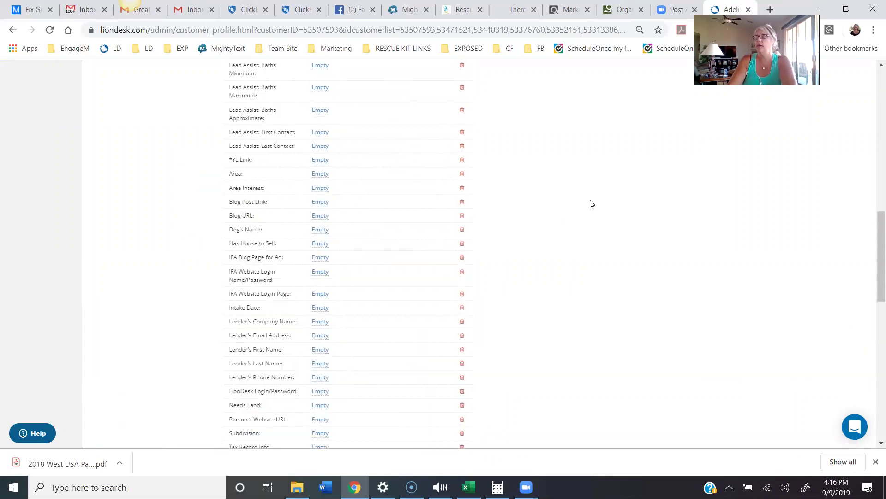
pyautogui.scroll(1, 590, 198)
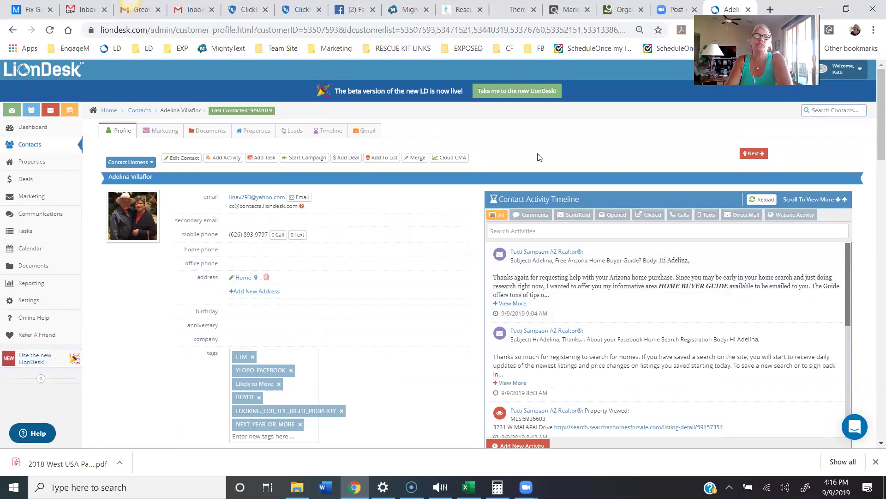
pyautogui.click(363, 10)
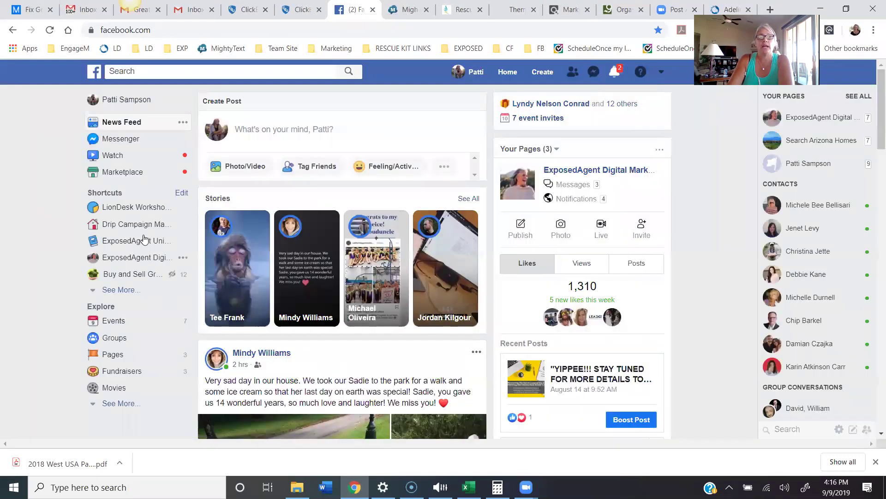
pyautogui.click(136, 209)
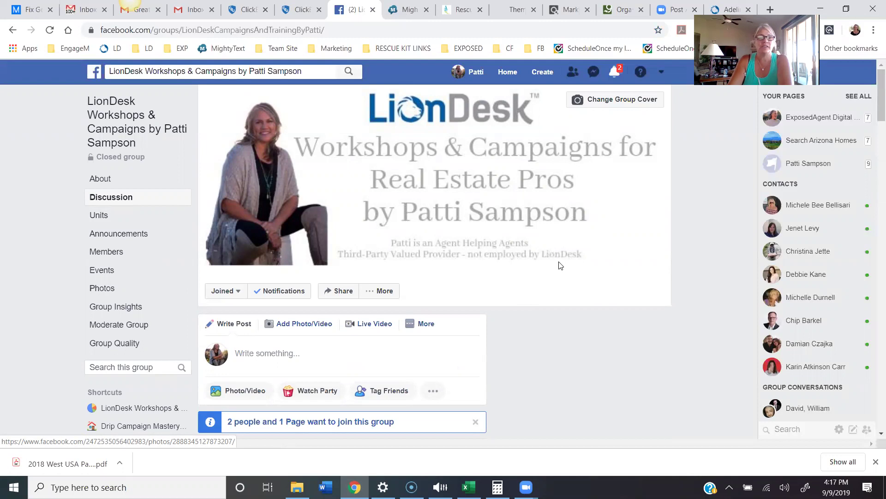
# - Open the Drip Campaign Mastery for Real Estate Pros group and look over its discussion page and cover banner
pyautogui.scroll(-2, 135, 332)
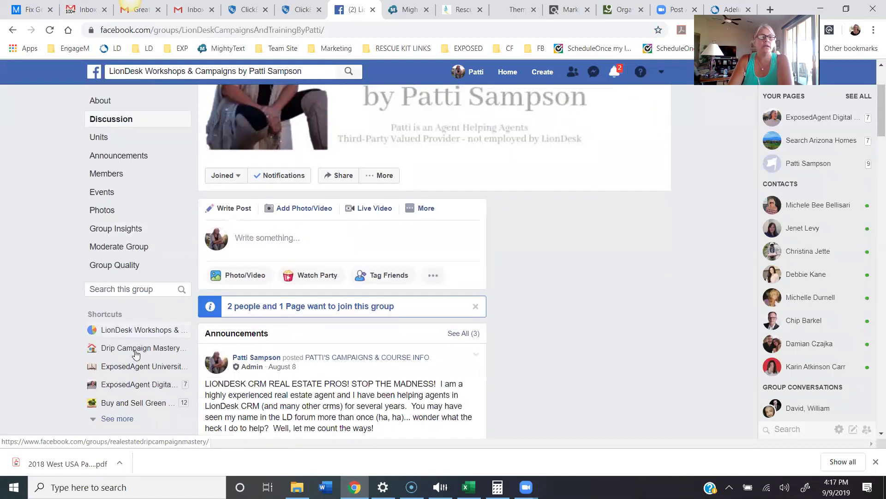
pyautogui.click(136, 355)
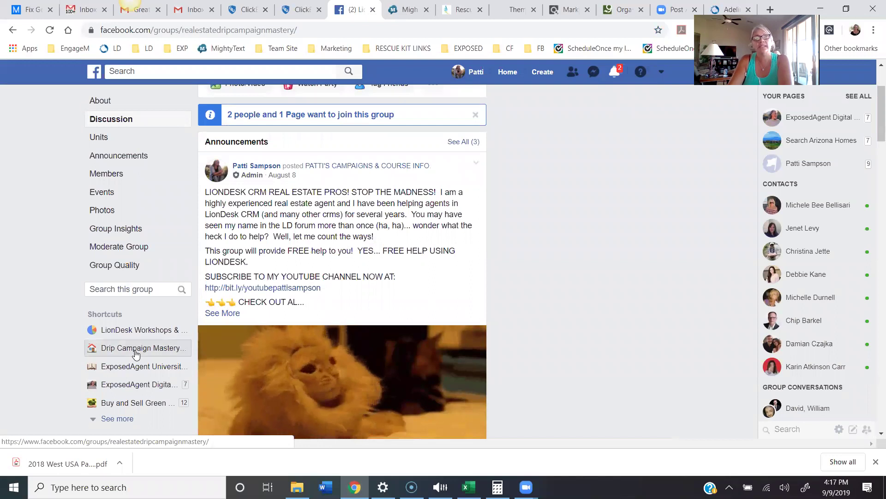
pyautogui.scroll(-5, 531, 324)
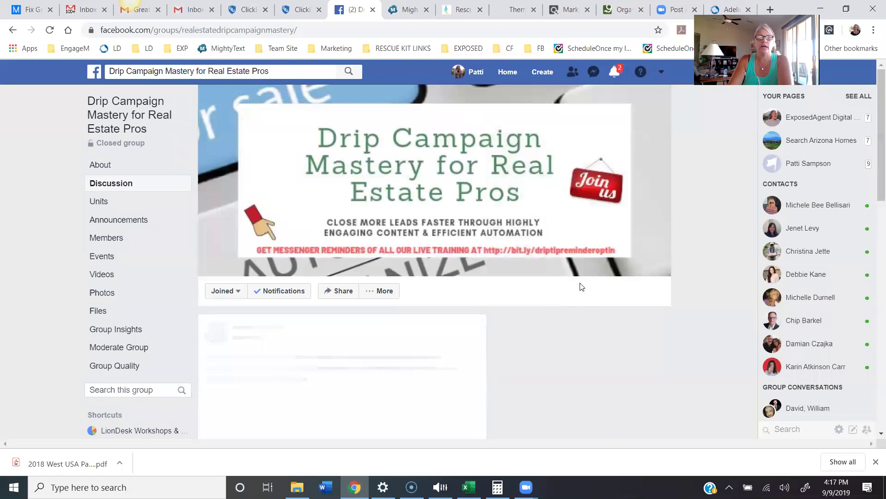
pyautogui.scroll(-3, 579, 287)
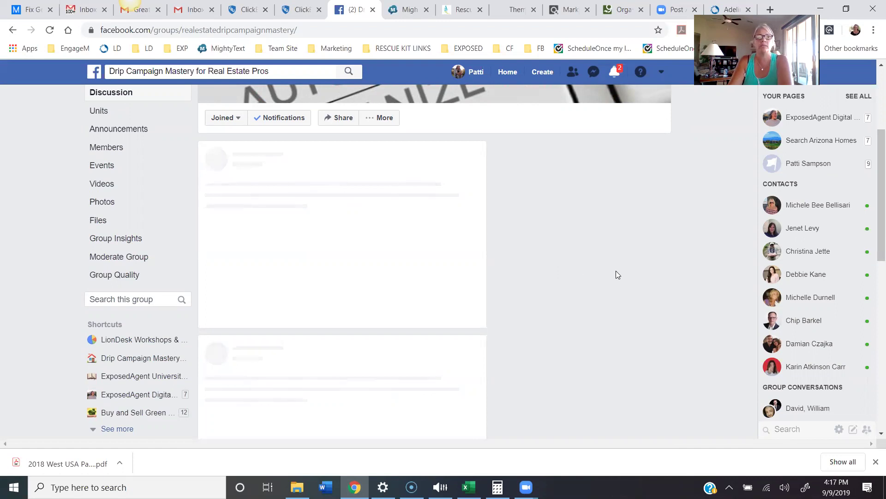
pyautogui.click(134, 364)
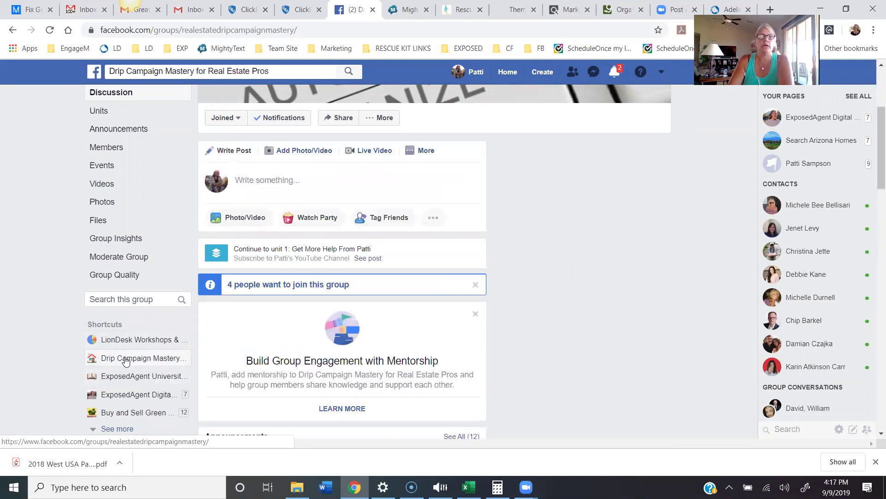
pyautogui.scroll(3, 286, 160)
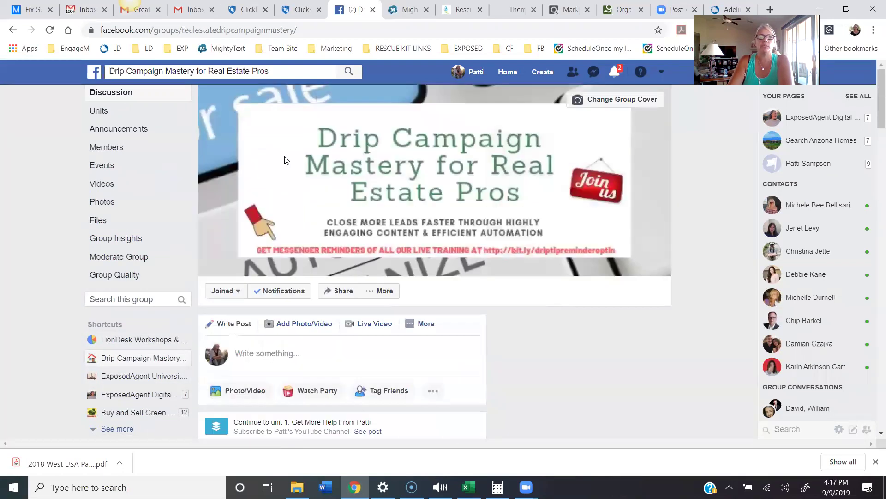